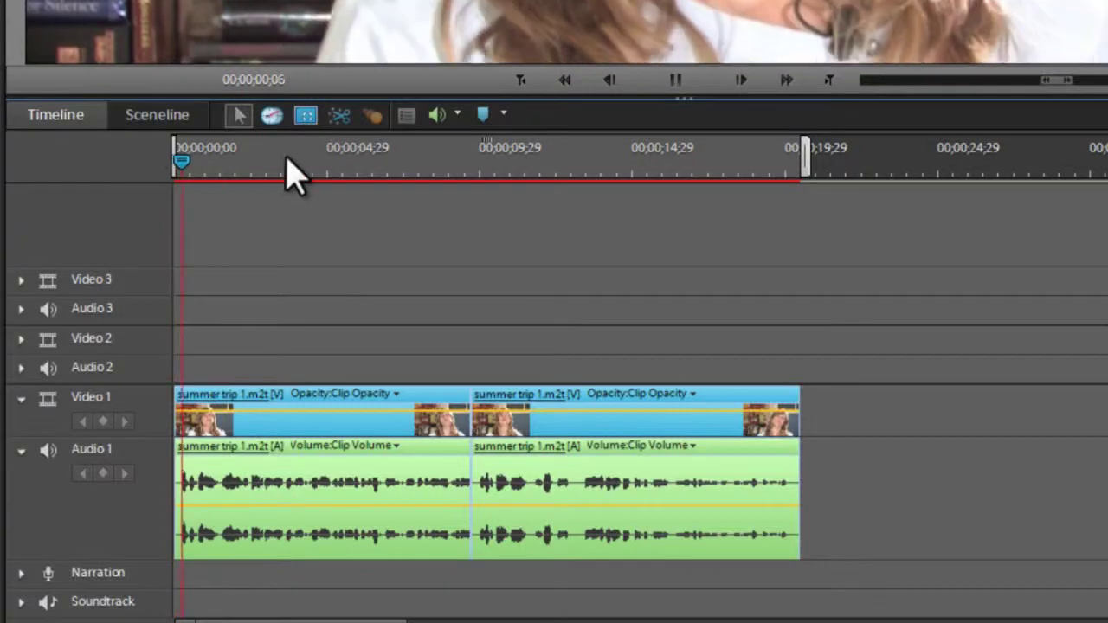
Stop playback and move the playhead to just before the cut between the two summer trip 1.m2t clips.
{"action": "key", "text": "space"}
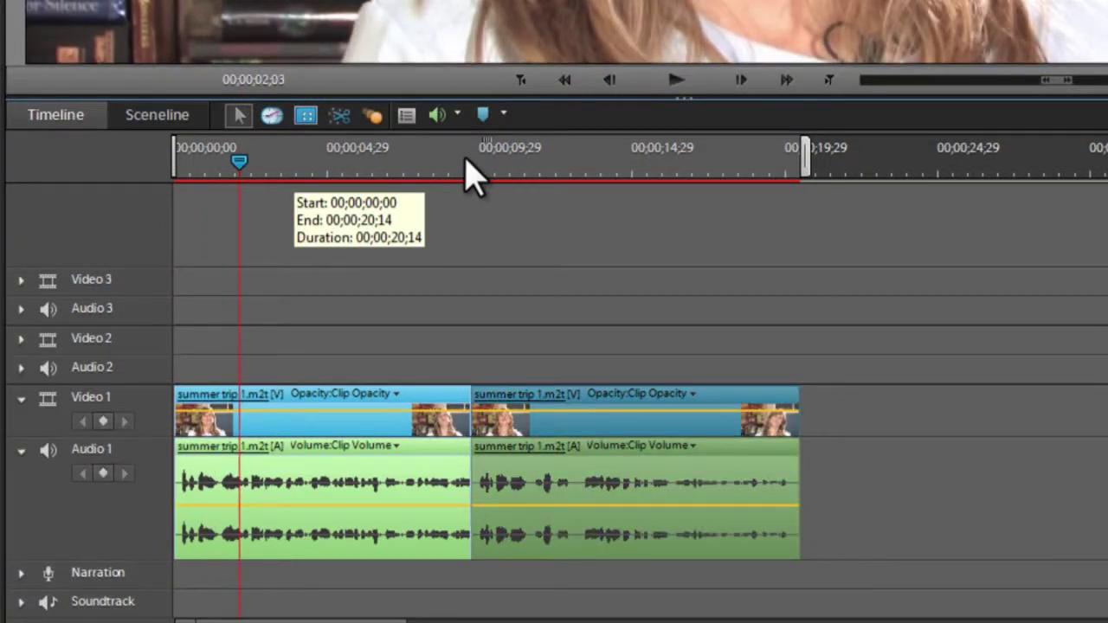
{"action": "left_click", "coordinate": [451, 161]}
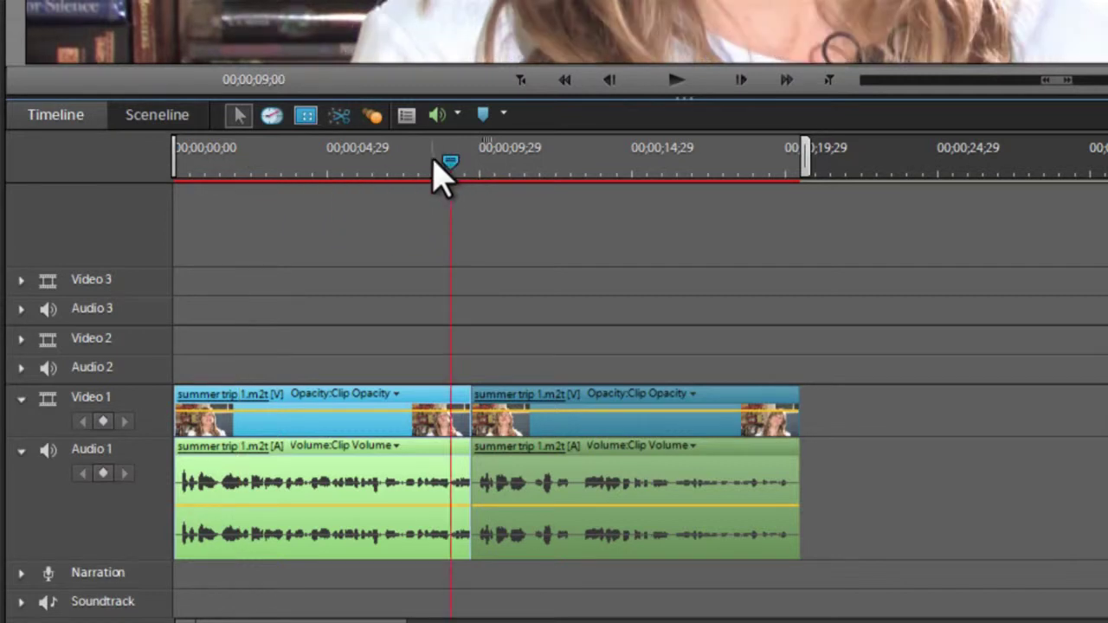
{"action": "left_click", "coordinate": [434, 162]}
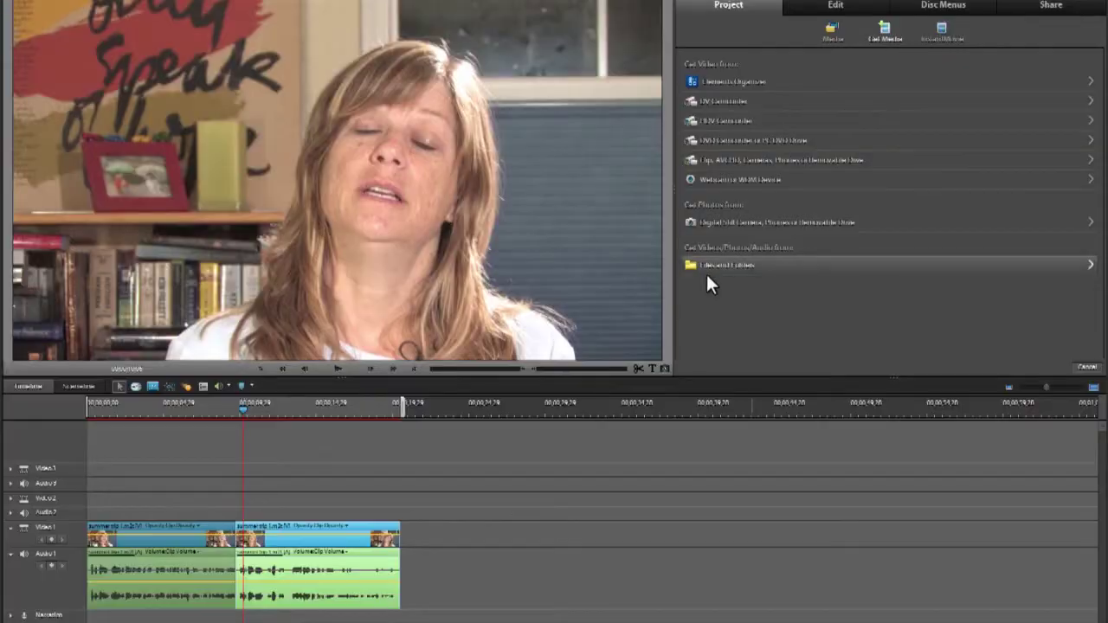
Import IMG_0252, P1030192, P1030324, P1050192 and P1030210 from the Media folder into the project.
{"action": "left_click", "coordinate": [688, 265]}
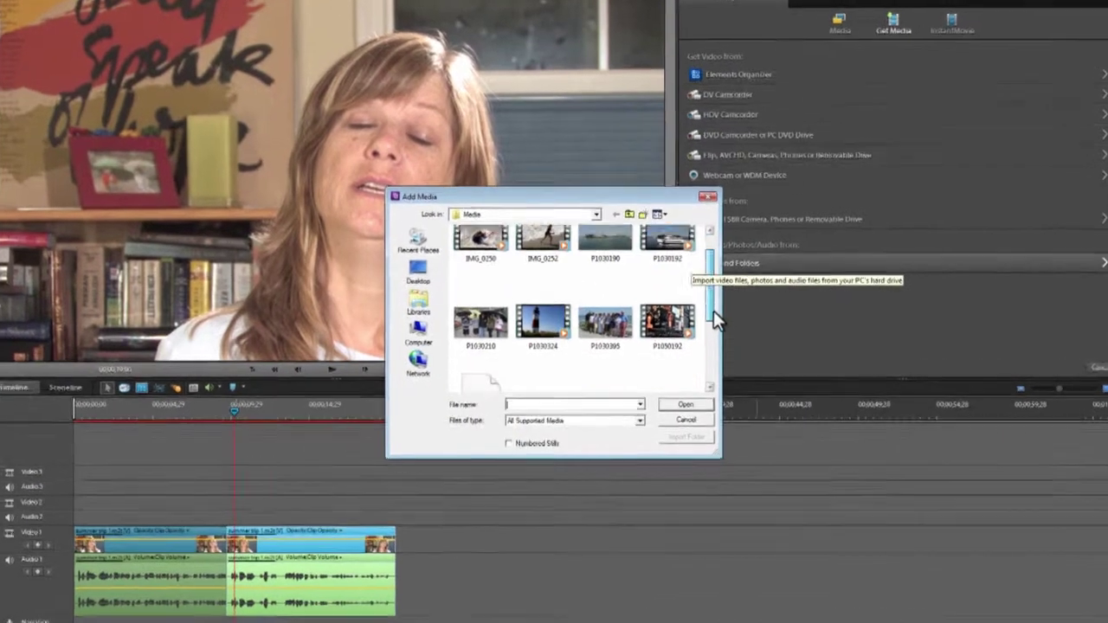
{"action": "mouse_move", "coordinate": [710, 309]}
{"action": "left_mouse_down"}
{"action": "mouse_move", "coordinate": [717, 343]}
{"action": "mouse_move", "coordinate": [711, 307]}
{"action": "left_mouse_up"}
{"action": "left_click_drag", "start_coordinate": [774, 291], "coordinate": [757, 272]}
{"action": "left_click", "coordinate": [770, 189]}
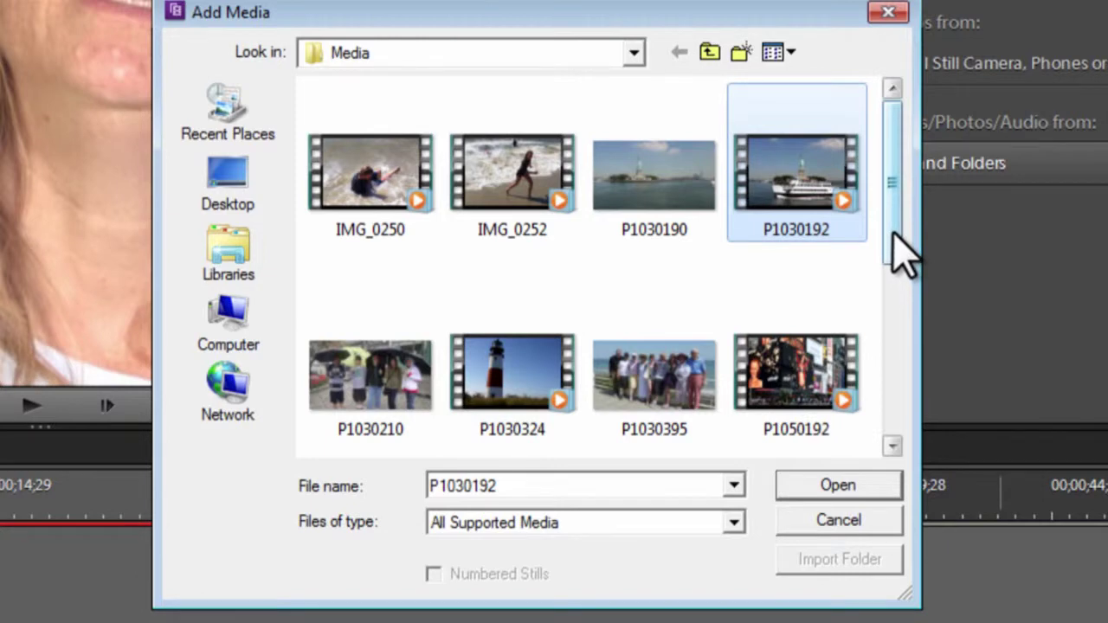
{"action": "left_click", "coordinate": [792, 362], "text": "ctrl"}
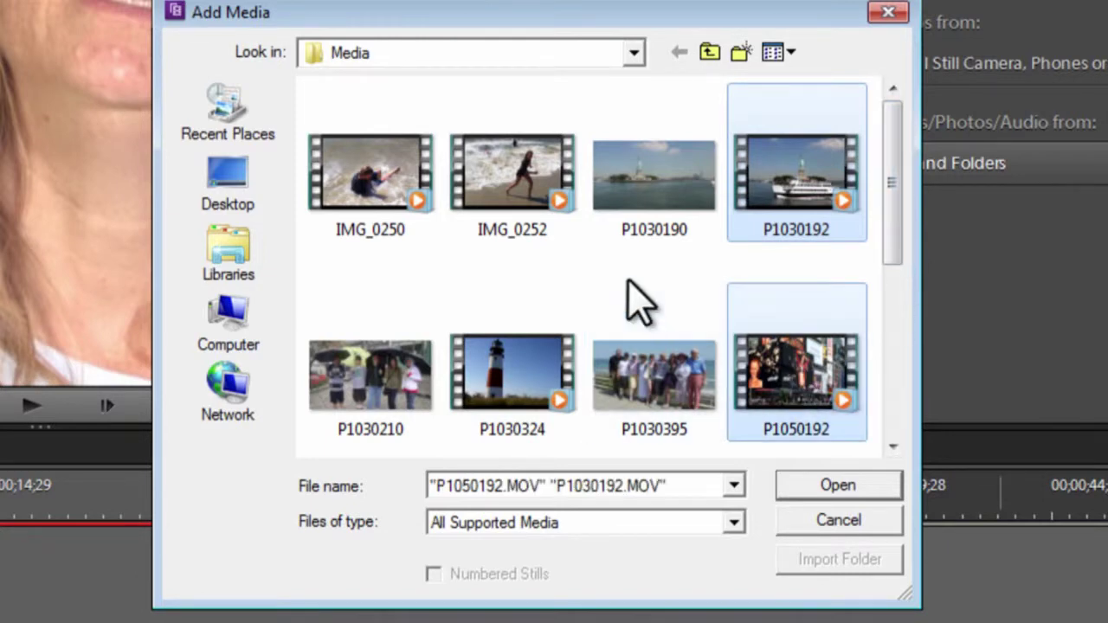
{"action": "left_click", "coordinate": [512, 198], "text": "ctrl"}
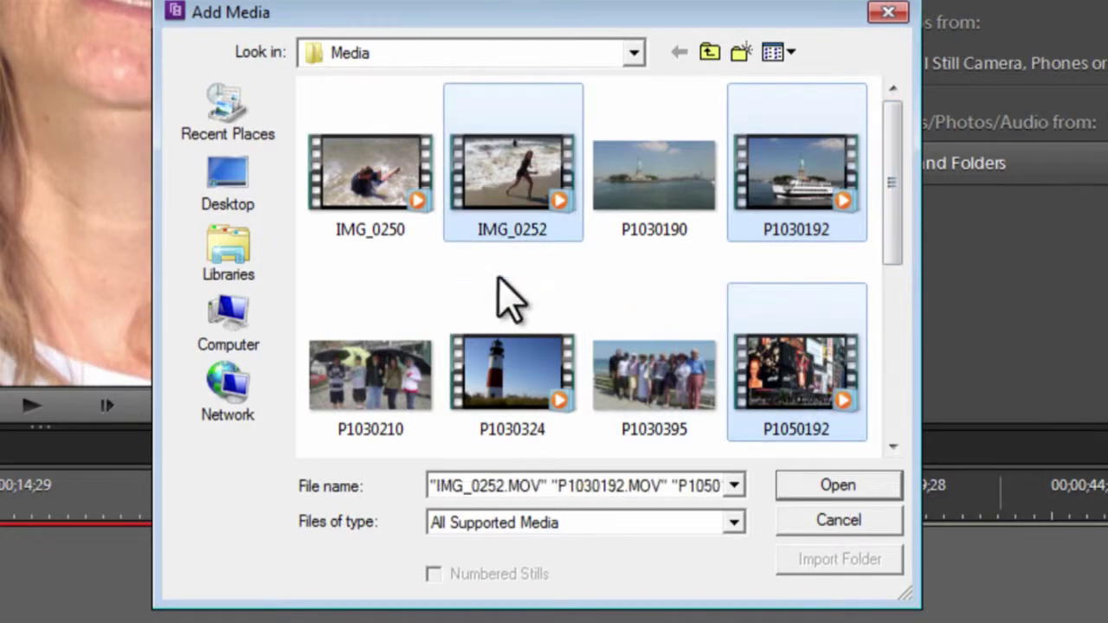
{"action": "left_click", "coordinate": [525, 394], "text": "ctrl"}
{"action": "left_click_drag", "start_coordinate": [897, 222], "coordinate": [898, 262]}
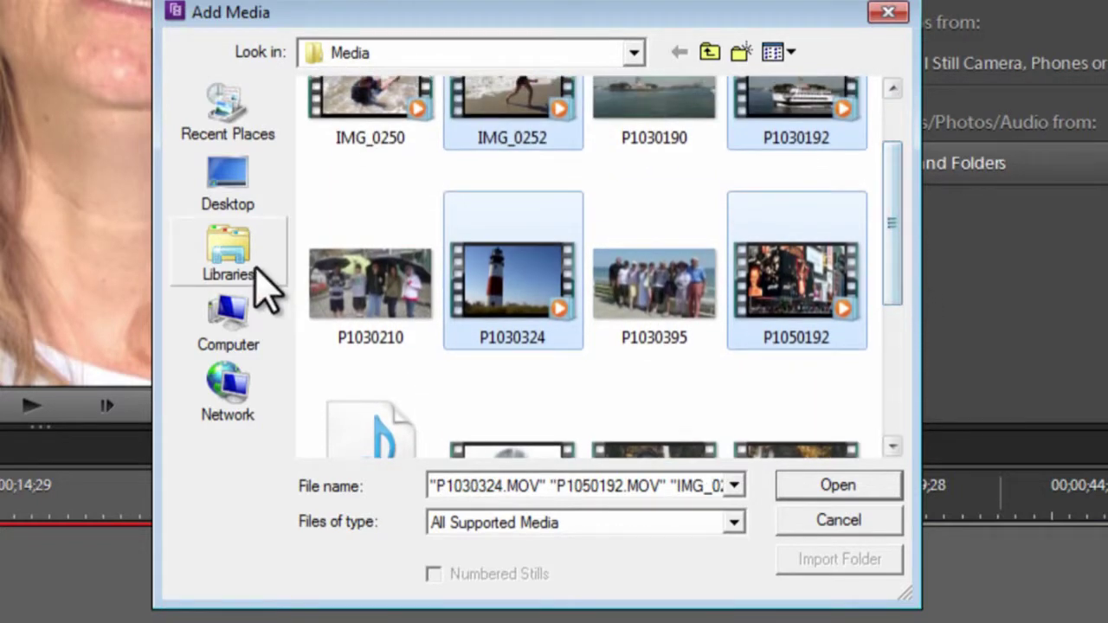
{"action": "left_click", "coordinate": [327, 285], "text": "ctrl"}
{"action": "mouse_move", "coordinate": [895, 262]}
{"action": "left_mouse_down"}
{"action": "mouse_move", "coordinate": [895, 335]}
{"action": "mouse_move", "coordinate": [895, 248]}
{"action": "left_mouse_up"}
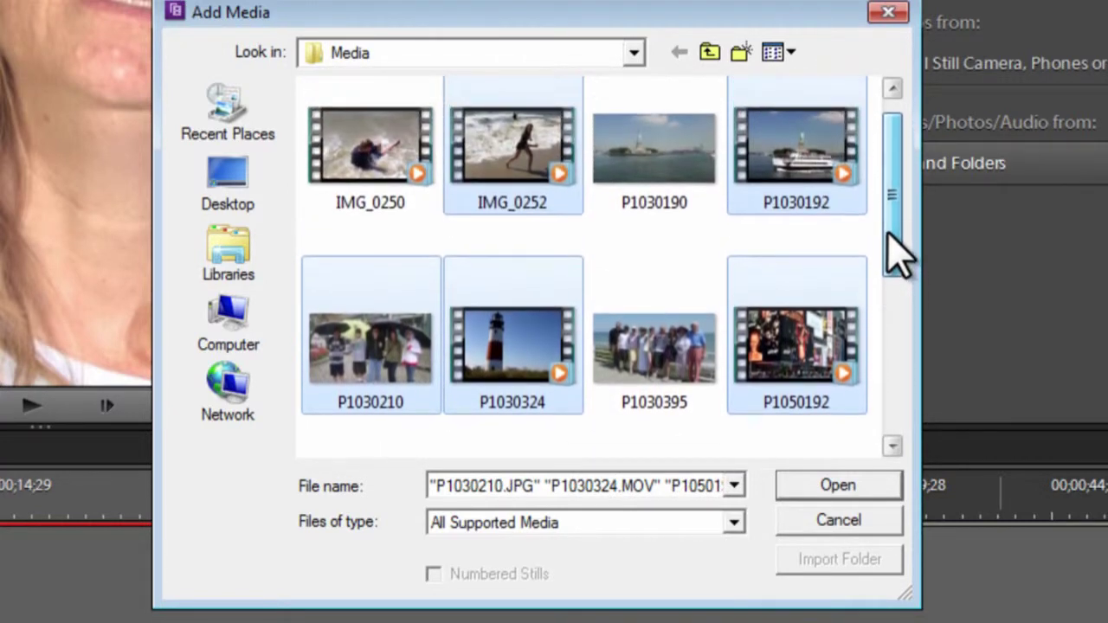
{"action": "left_click", "coordinate": [837, 490]}
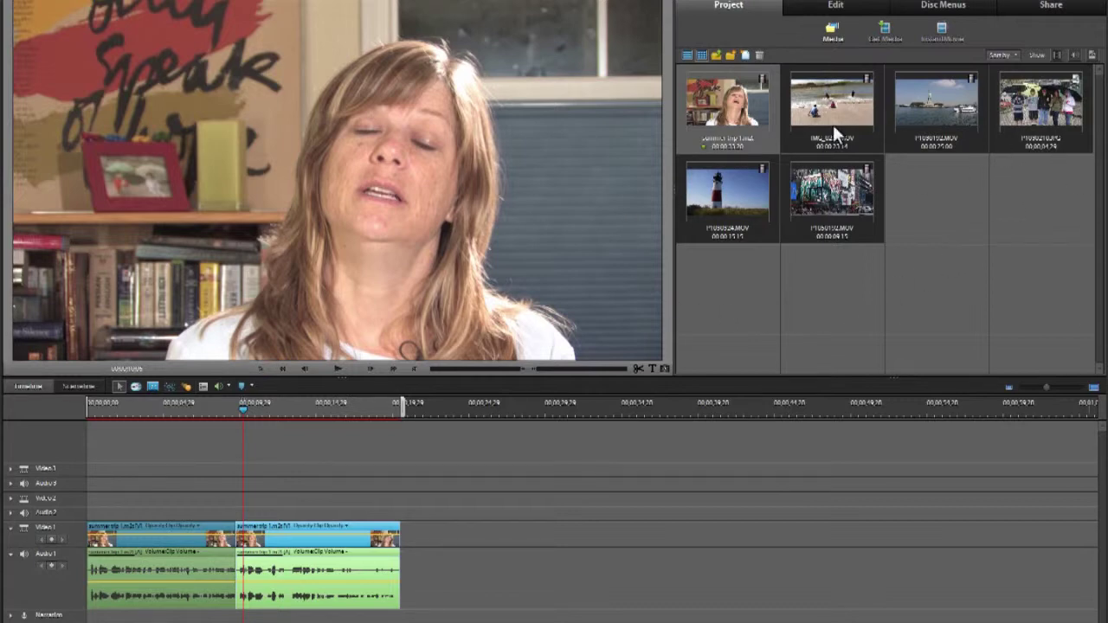
Place P1030192.MOV on the Video 2 and Audio 2 tracks, in the empty area past the end of the interview clips.
{"action": "left_click", "coordinate": [979, 240]}
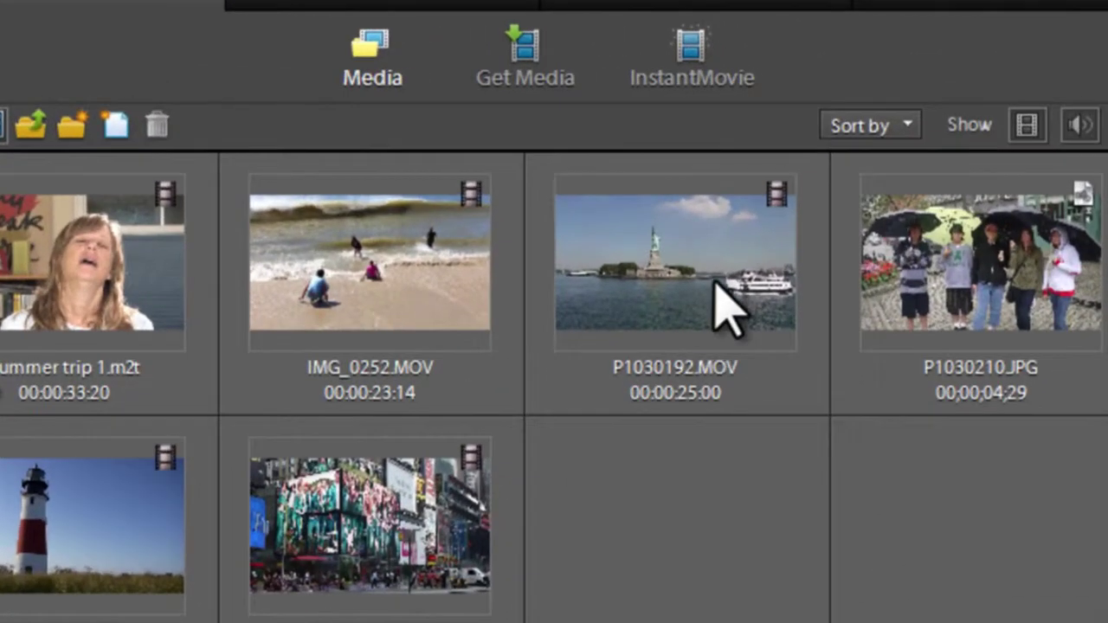
{"action": "left_click_drag", "start_coordinate": [950, 118], "coordinate": [946, 169]}
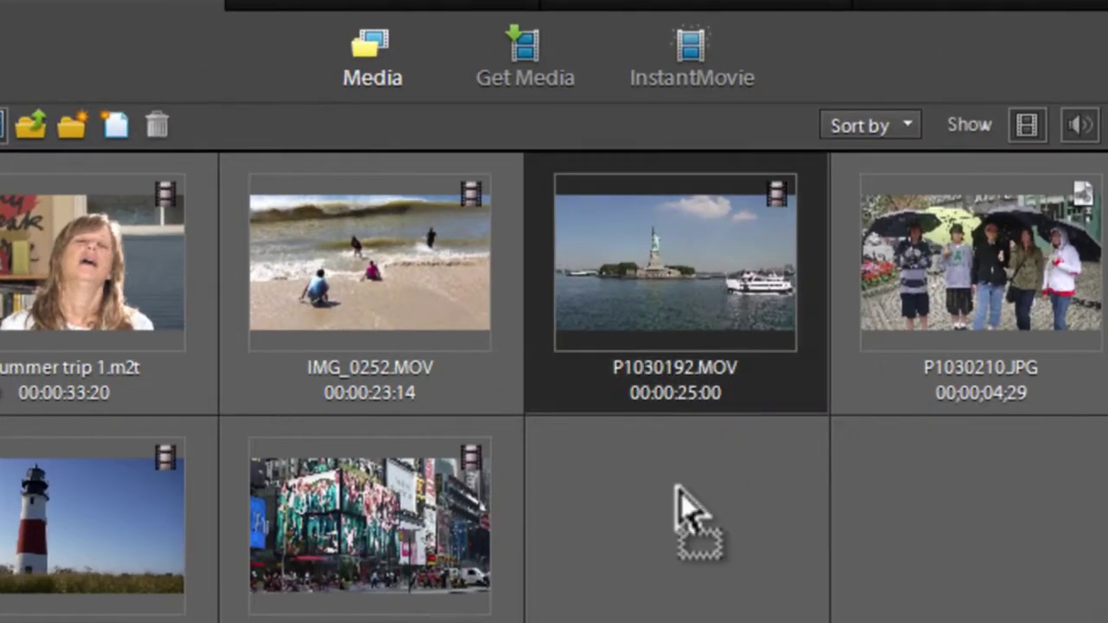
{"action": "left_click_drag", "start_coordinate": [666, 614], "coordinate": [154, 342]}
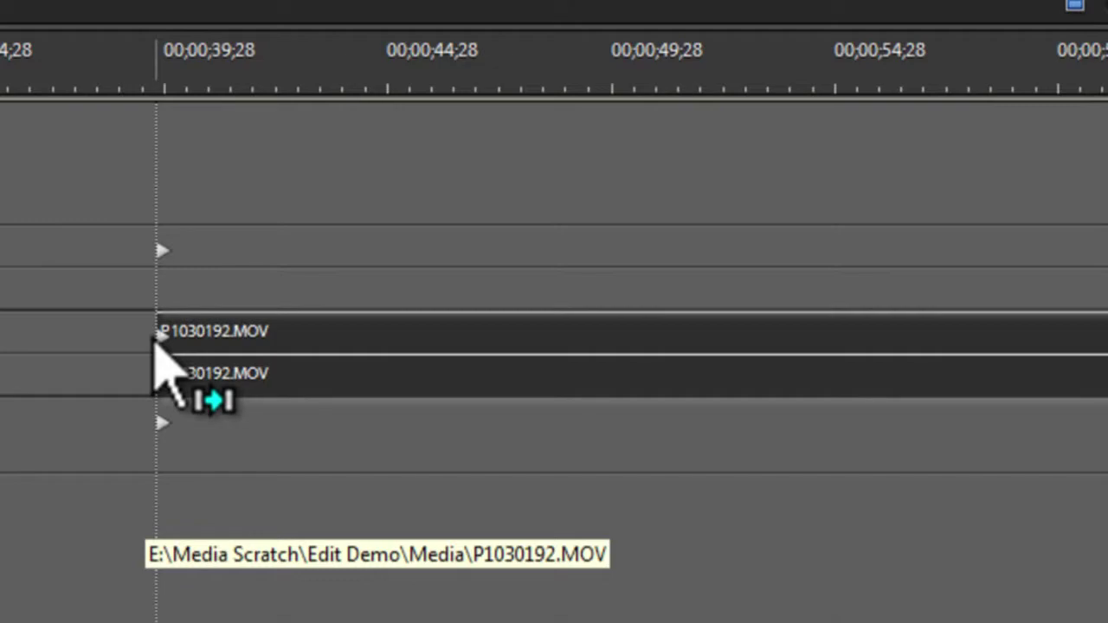
{"action": "left_click_drag", "start_coordinate": [154, 339], "coordinate": [155, 346]}
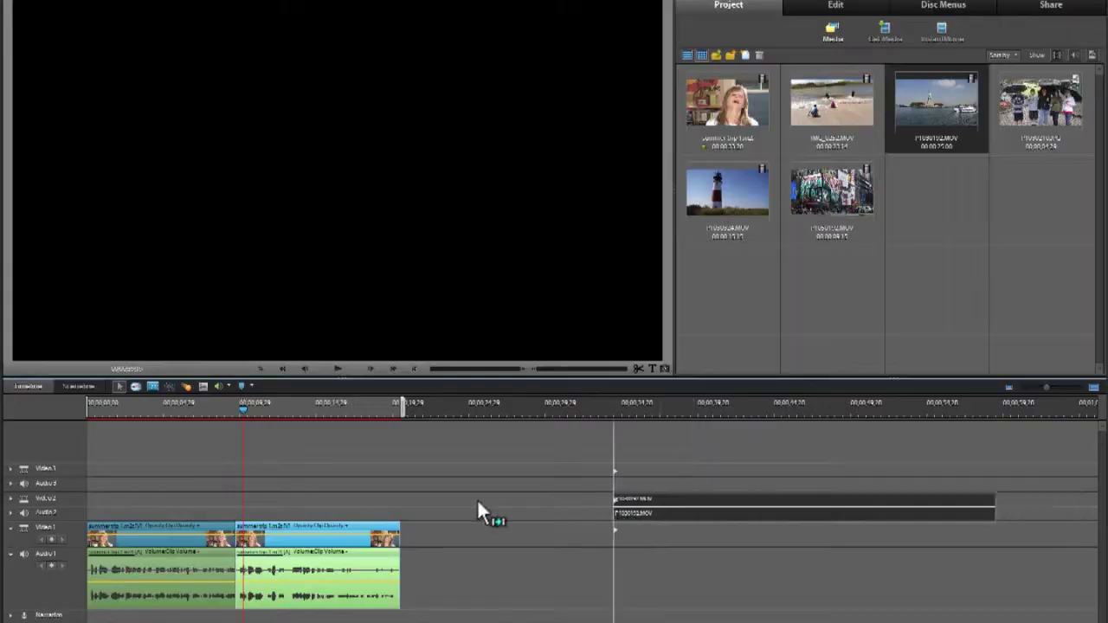
{"action": "left_click_drag", "start_coordinate": [482, 512], "coordinate": [272, 515]}
{"action": "left_click_drag", "start_coordinate": [200, 511], "coordinate": [403, 512]}
{"action": "left_click_drag", "start_coordinate": [523, 510], "coordinate": [523, 511]}
Preview the opening of the P1030192.MOV clip and trim about 2 seconds off its start.
{"action": "mouse_move", "coordinate": [531, 407]}
{"action": "left_mouse_down"}
{"action": "mouse_move", "coordinate": [522, 407]}
{"action": "mouse_move", "coordinate": [535, 408]}
{"action": "left_mouse_up"}
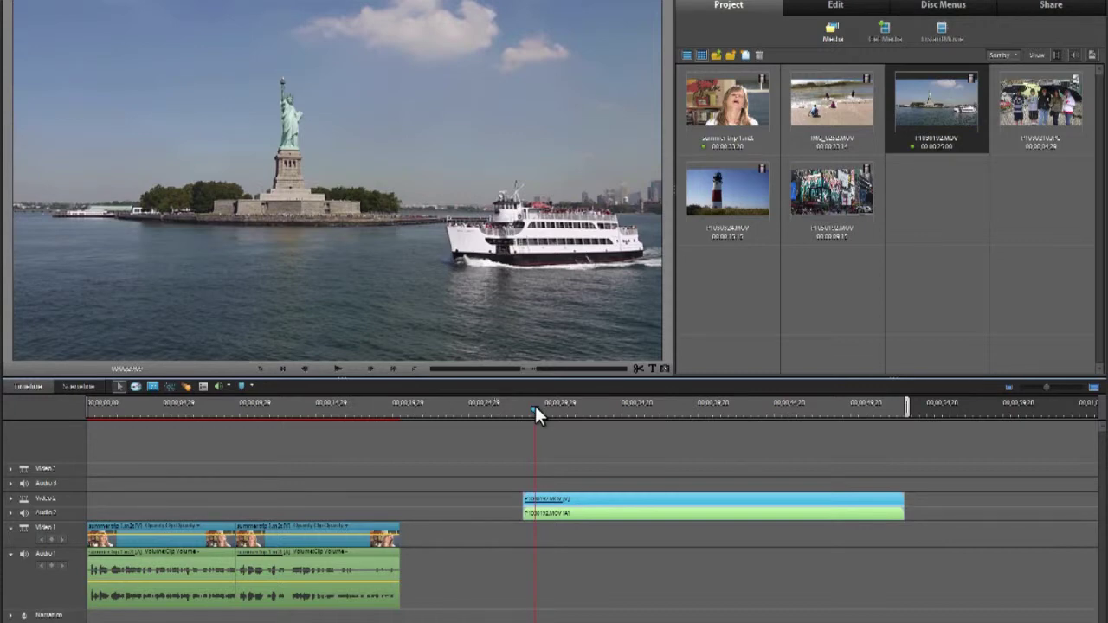
{"action": "left_click_drag", "start_coordinate": [534, 407], "coordinate": [527, 410]}
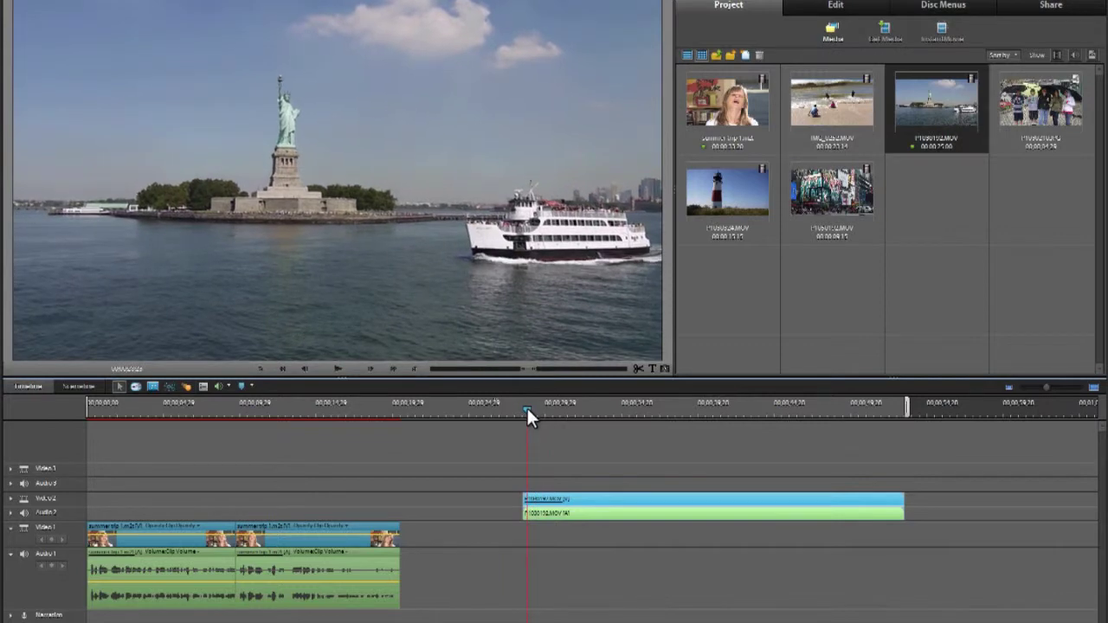
{"action": "key", "text": "space"}
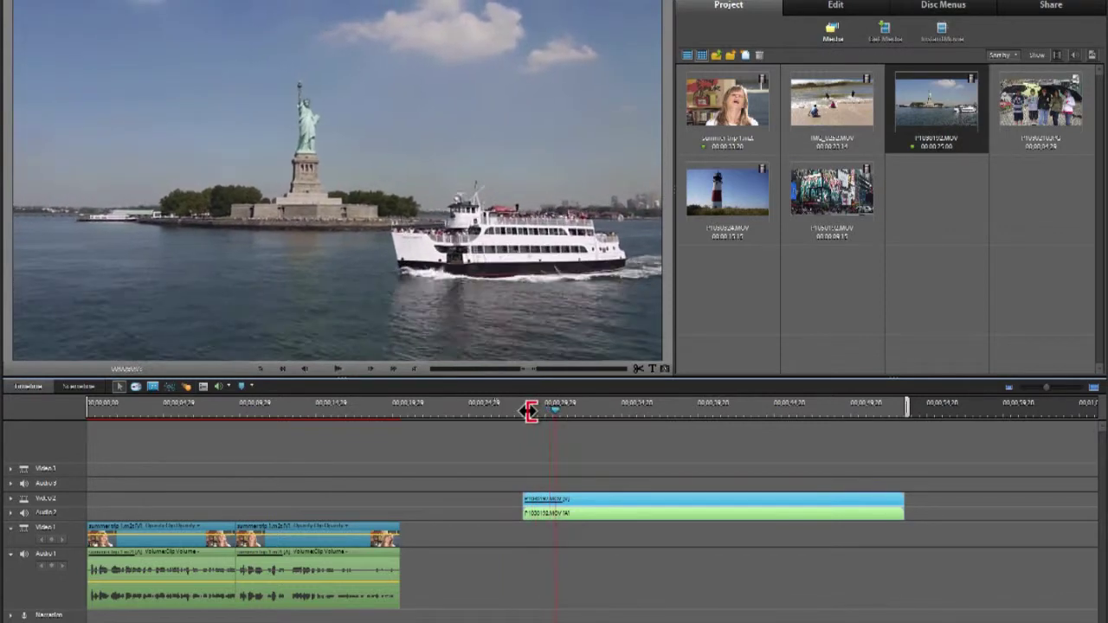
{"action": "left_click_drag", "start_coordinate": [524, 496], "coordinate": [557, 496]}
Play the P1030192.MOV clip until the ferry has passed the statue and trim the clip's end to the playhead.
{"action": "left_click", "coordinate": [526, 408]}
{"action": "key", "text": "space"}
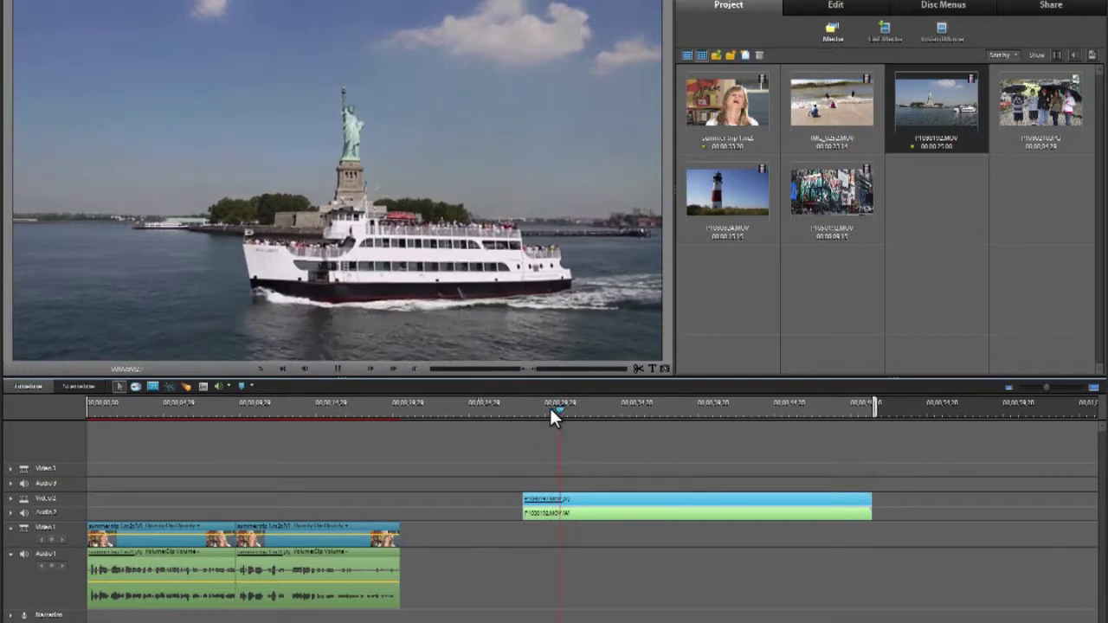
{"action": "key", "text": "space"}
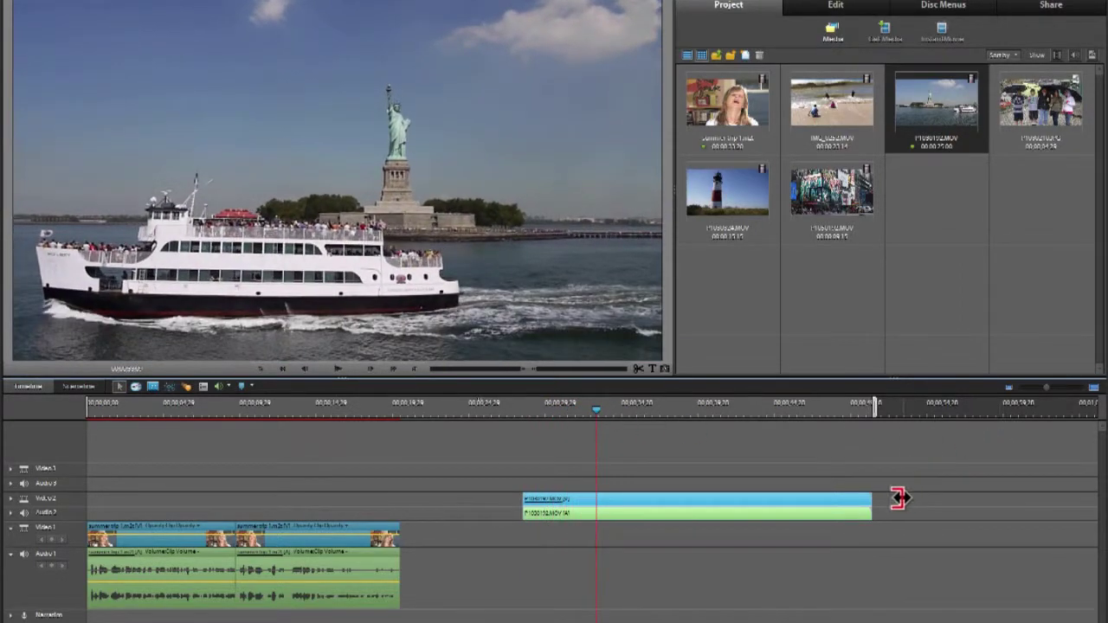
{"action": "left_click_drag", "start_coordinate": [869, 502], "coordinate": [593, 500]}
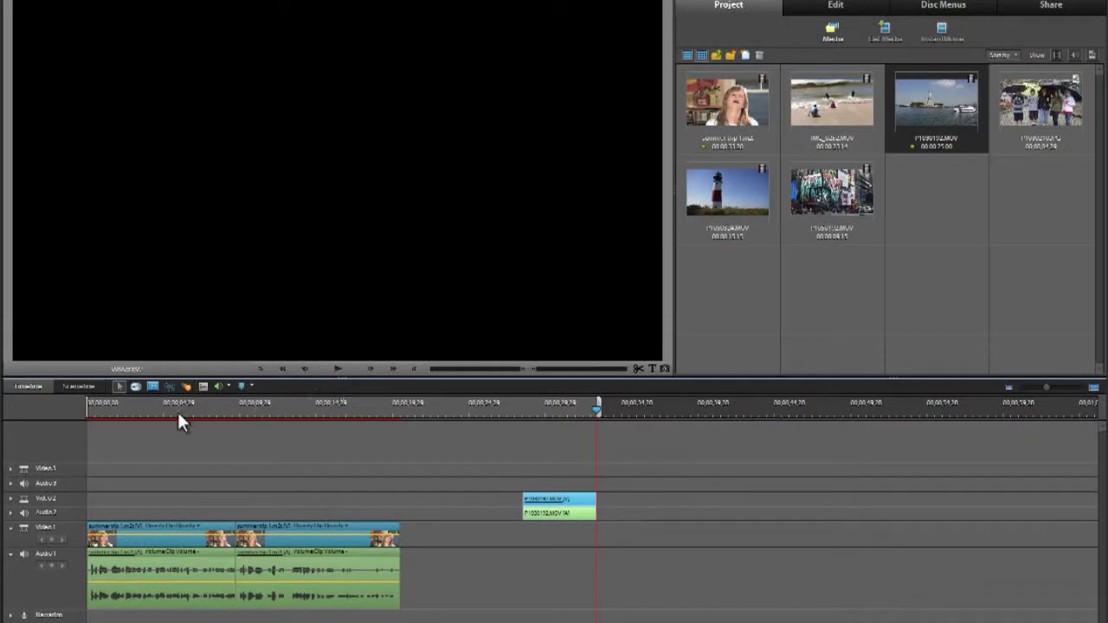
Play the interview to about 7 seconds and move the trimmed P1030192.MOV clip on Video 2 to start there, covering the cut.
{"action": "left_click", "coordinate": [108, 411]}
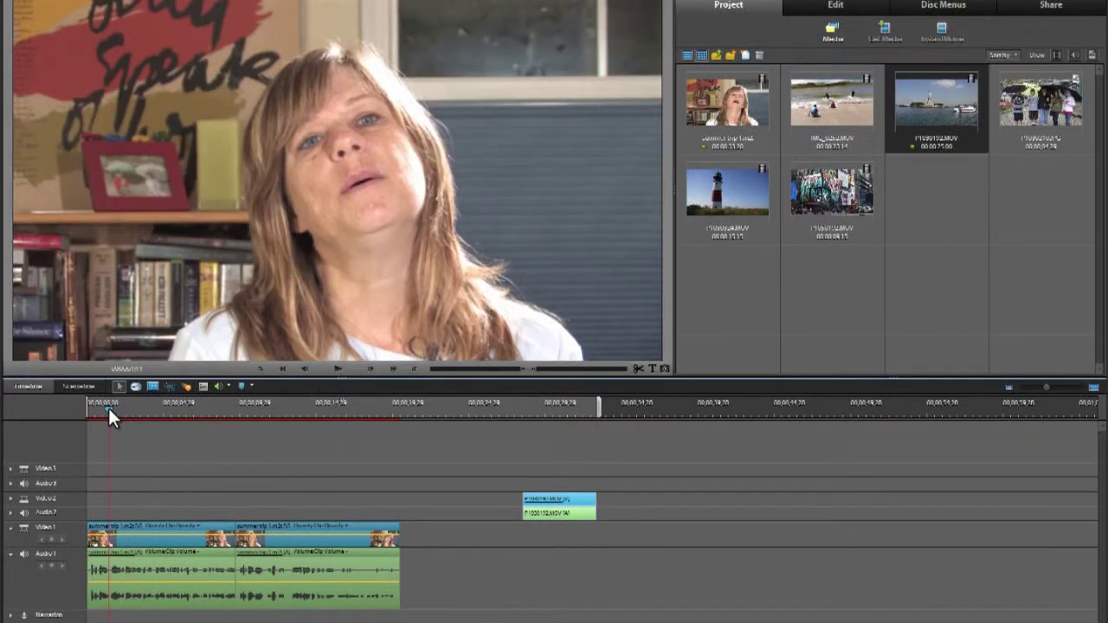
{"action": "key", "text": "space"}
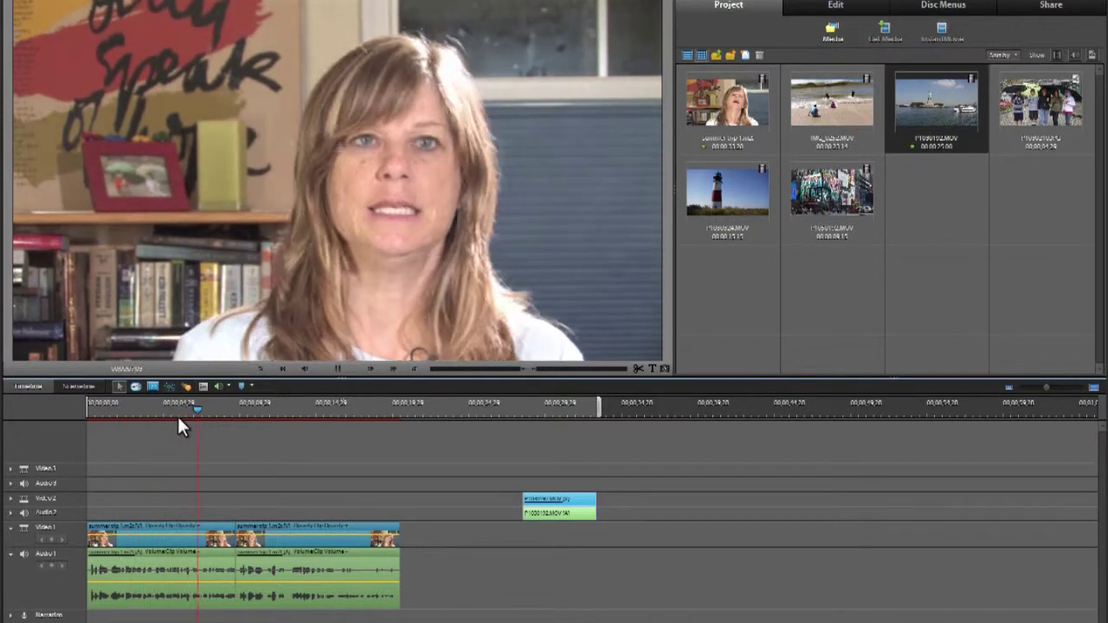
{"action": "key", "text": "space"}
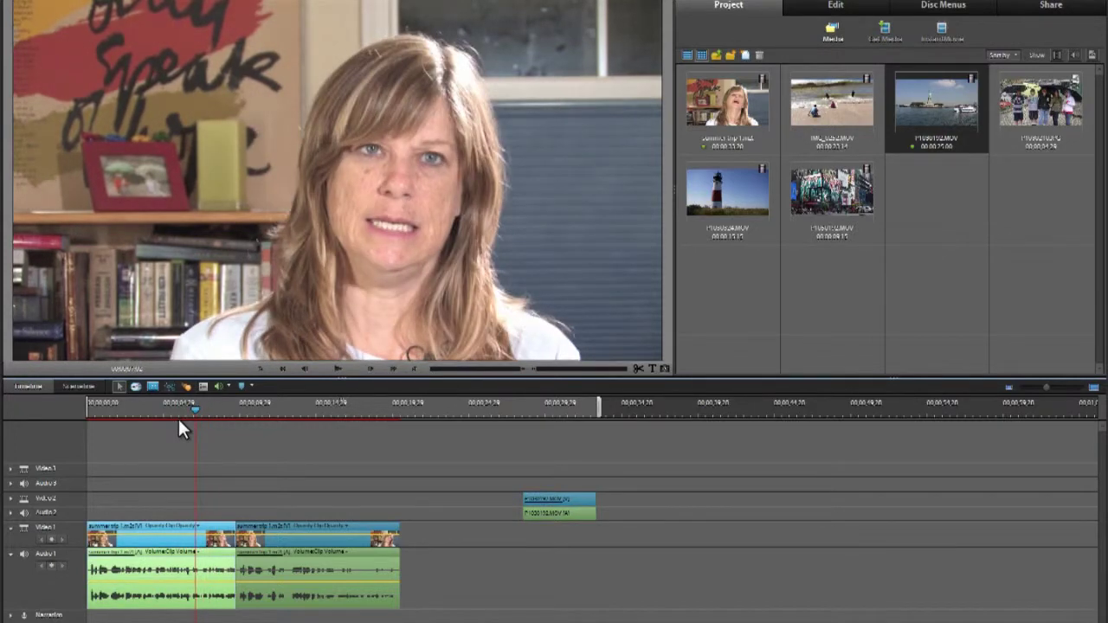
{"action": "key", "text": "space"}
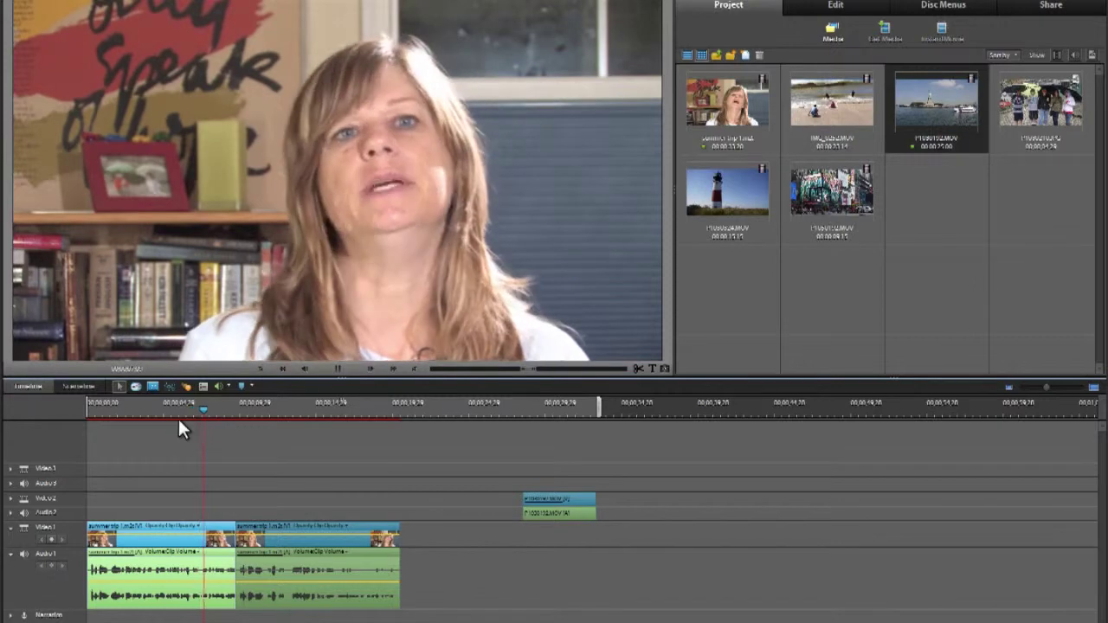
{"action": "key", "text": "space"}
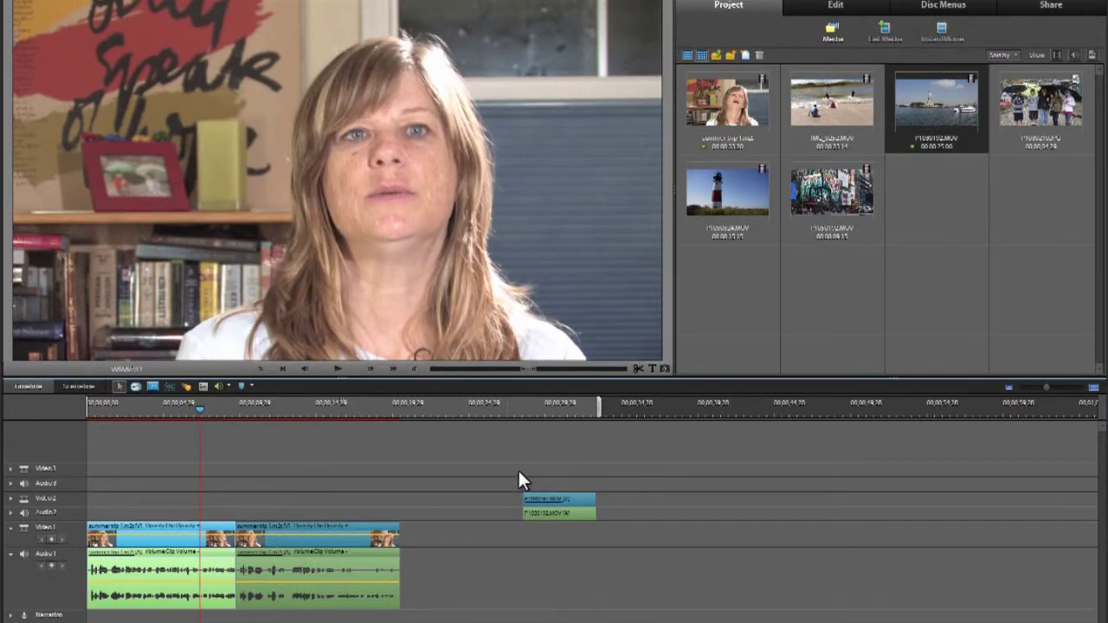
{"action": "left_click_drag", "start_coordinate": [547, 500], "coordinate": [297, 505]}
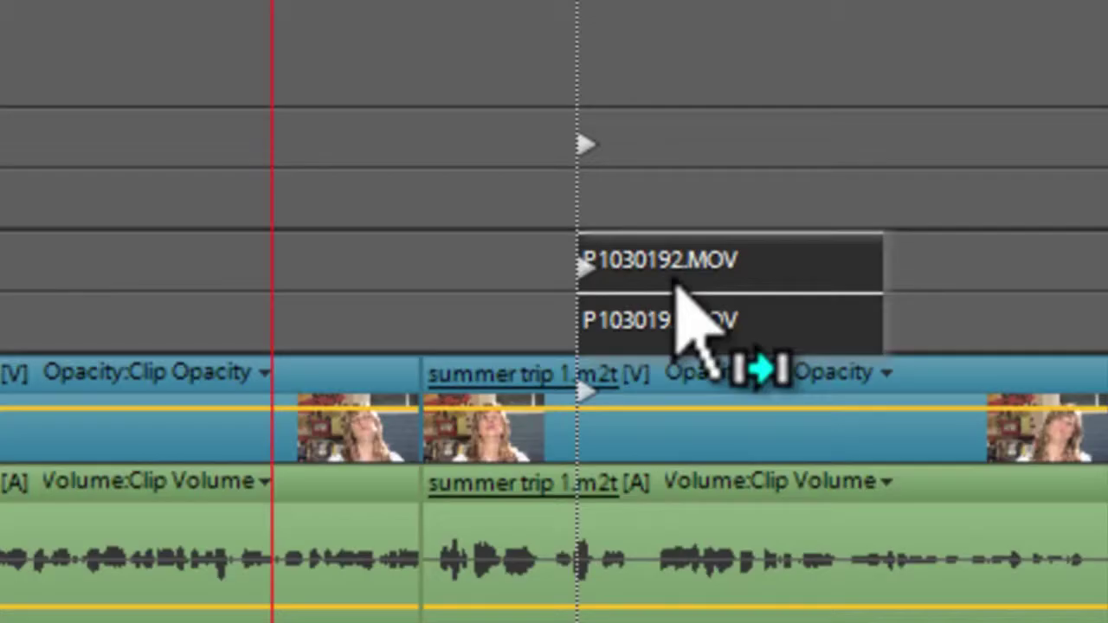
{"action": "left_click_drag", "start_coordinate": [677, 286], "coordinate": [387, 294]}
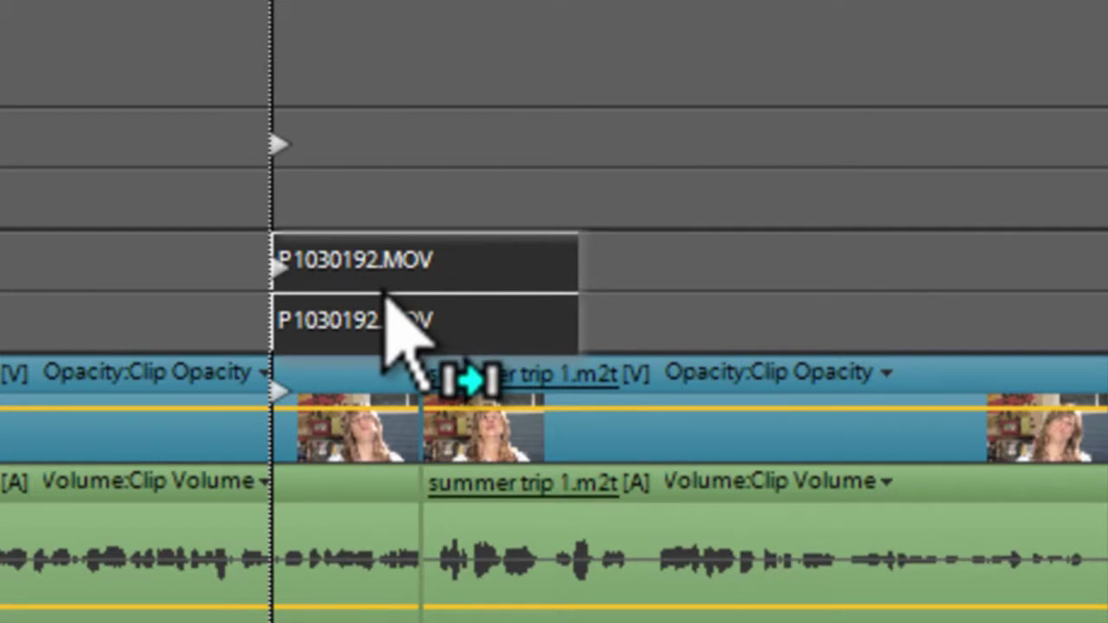
{"action": "left_click_drag", "start_coordinate": [384, 292], "coordinate": [382, 298]}
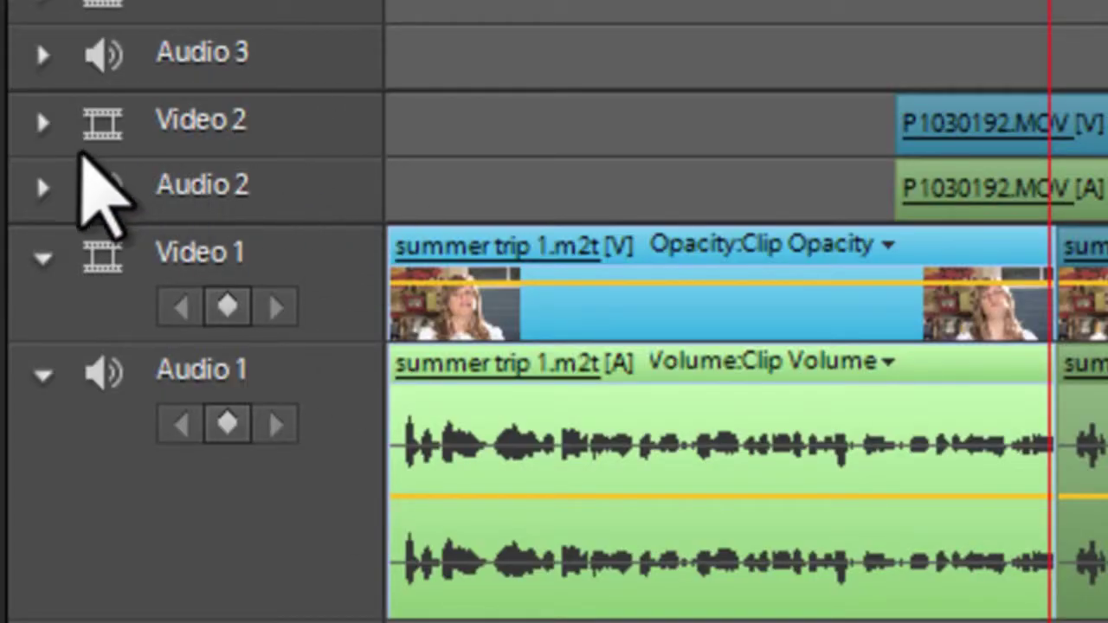
Expand the Audio 2 track and lower the P1030192.MOV clip's volume to about -22 dB.
{"action": "left_click", "coordinate": [44, 186]}
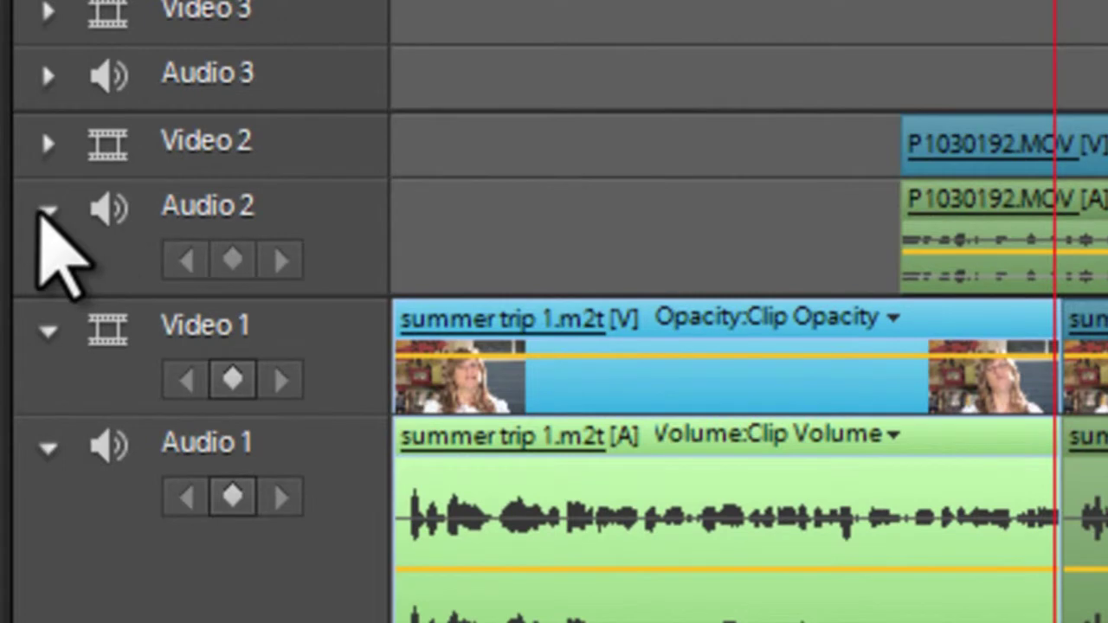
{"action": "left_click", "coordinate": [43, 210]}
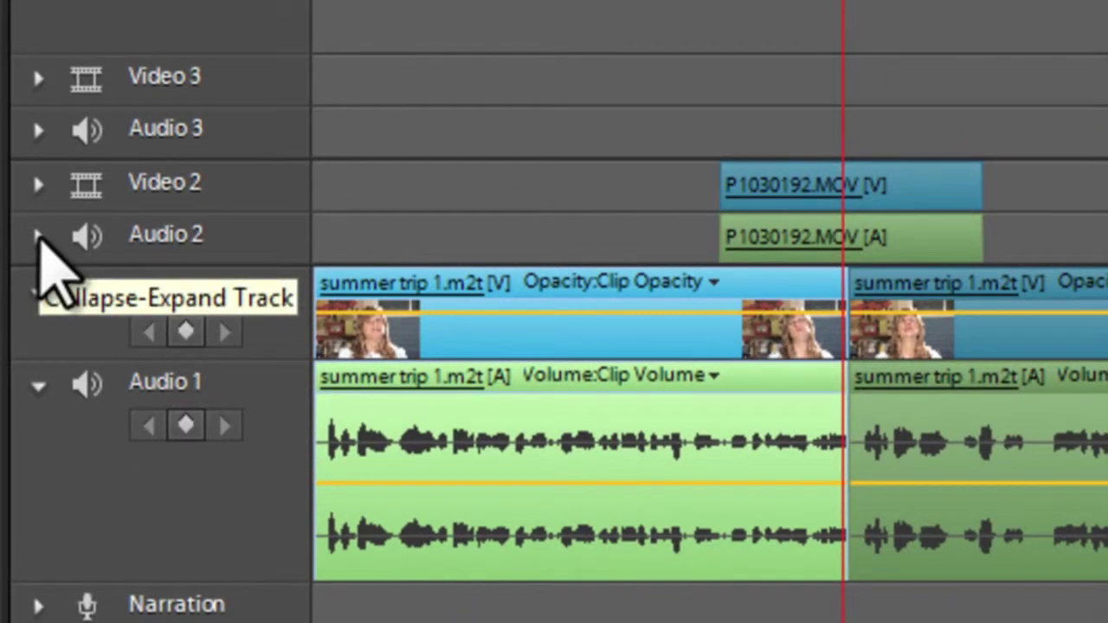
{"action": "left_click", "coordinate": [38, 234]}
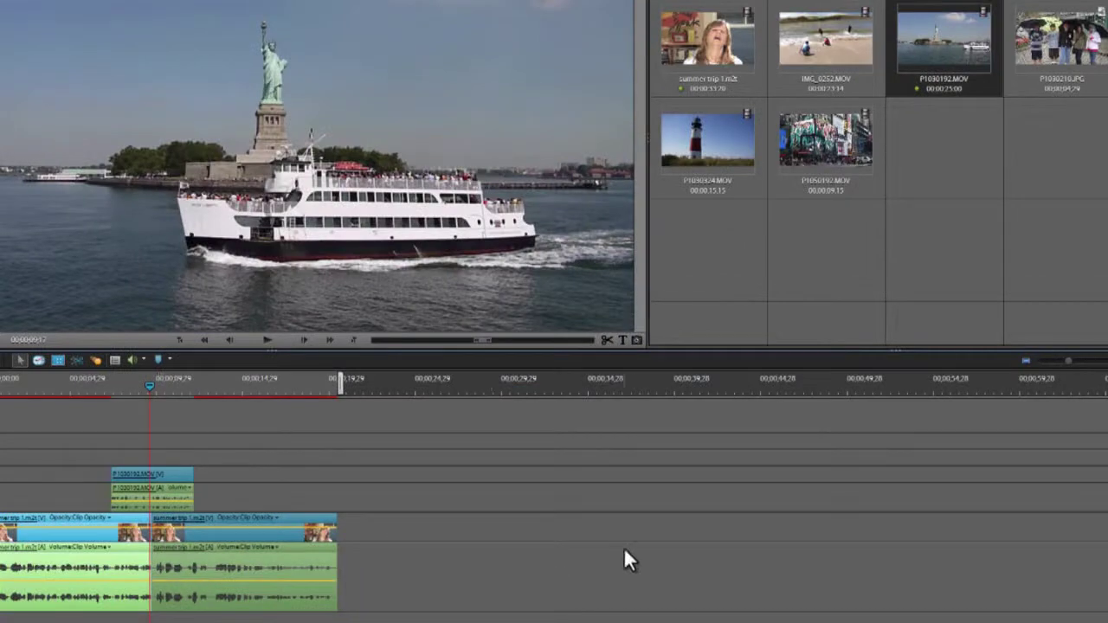
{"action": "key", "text": "="}
{"action": "key", "text": "equal"}
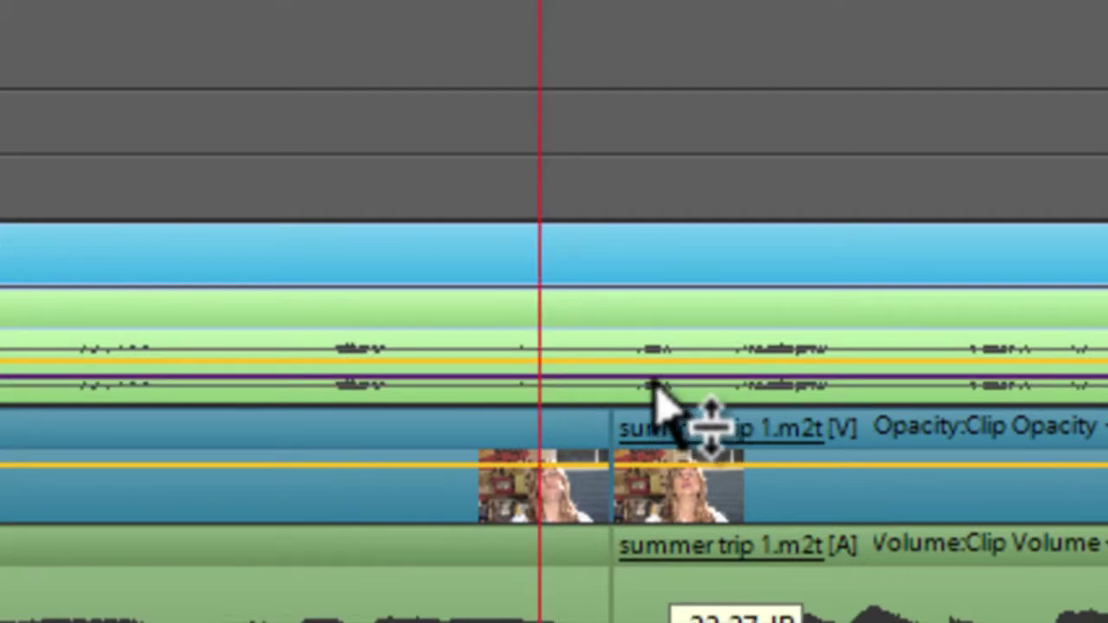
{"action": "left_click_drag", "start_coordinate": [655, 385], "coordinate": [658, 387]}
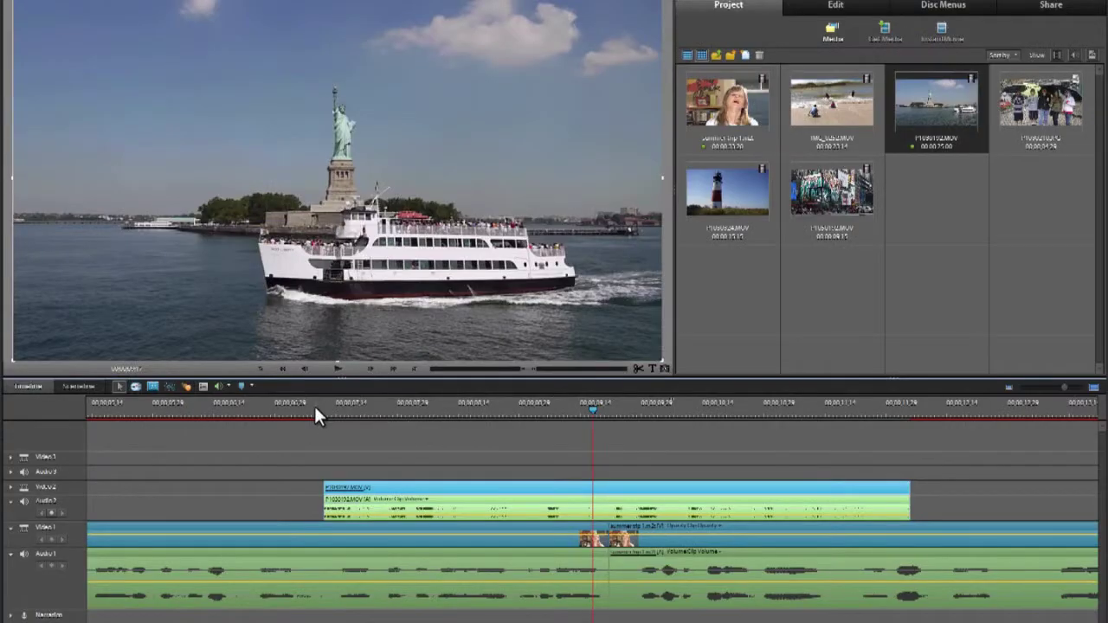
Play the sequence from just before the P1030192.MOV cutaway to check the picture and the audio mix.
{"action": "left_click", "coordinate": [314, 410]}
{"action": "key", "text": "space"}
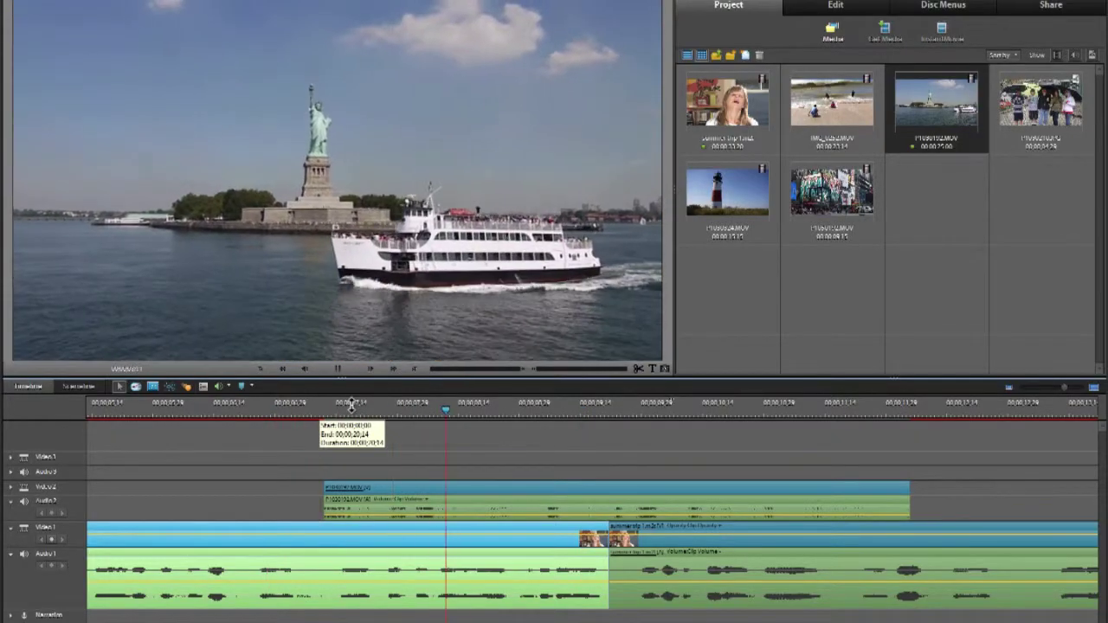
{"action": "key", "text": "space"}
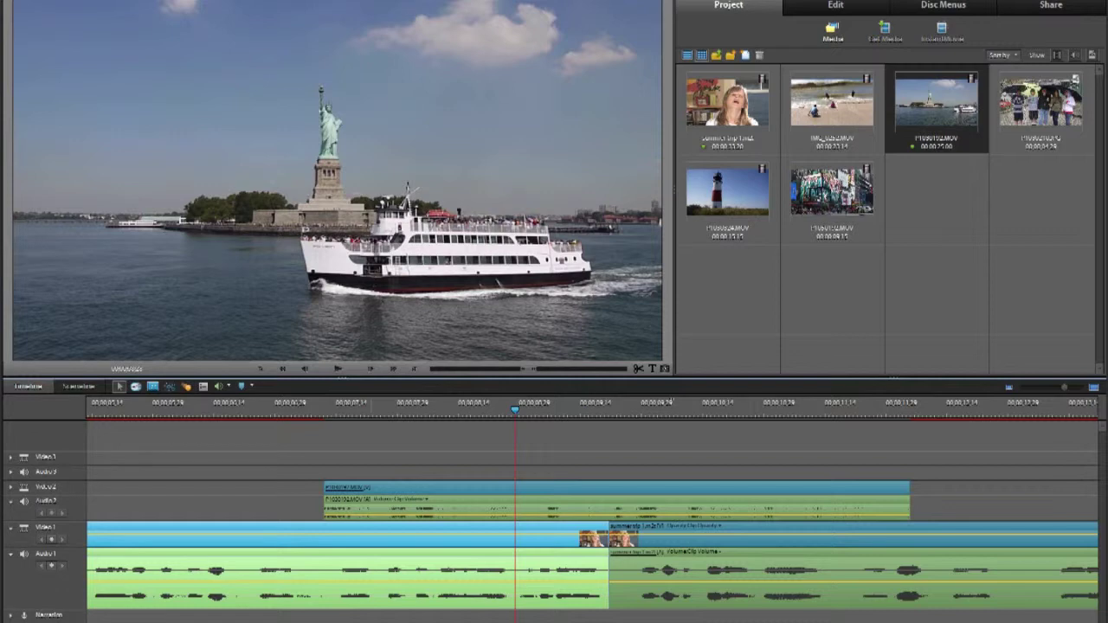
Play the interview to about 5 seconds and move the P1030192.MOV clip on Video 2 to start there.
{"action": "key", "text": "minus"}
{"action": "key", "text": "minus"}
{"action": "key", "text": "minus"}
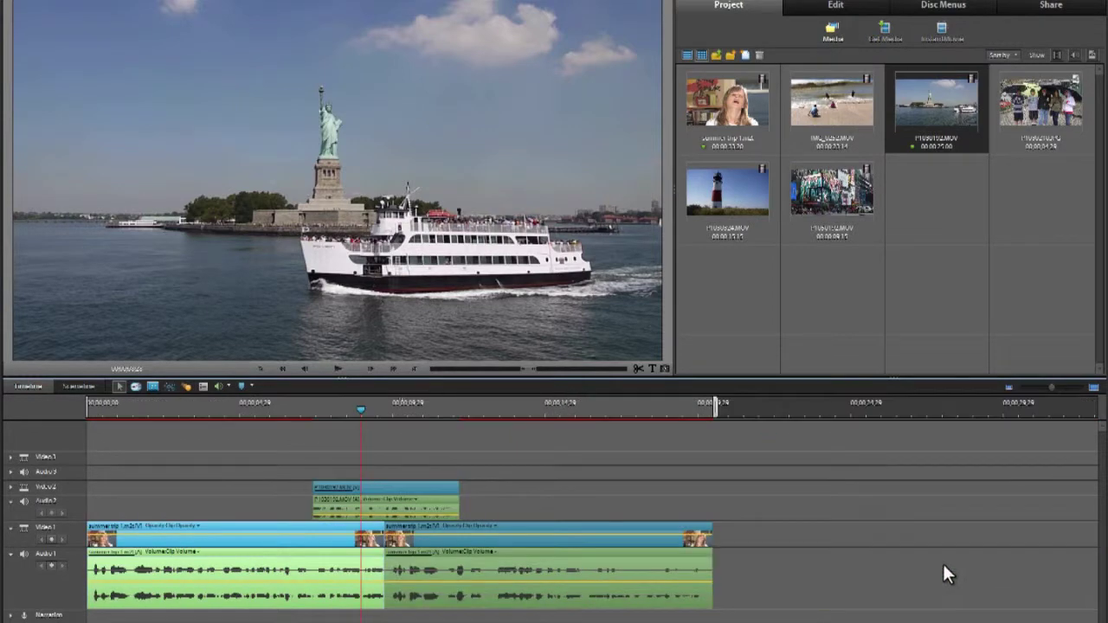
{"action": "left_click", "coordinate": [185, 411]}
{"action": "key", "text": "space"}
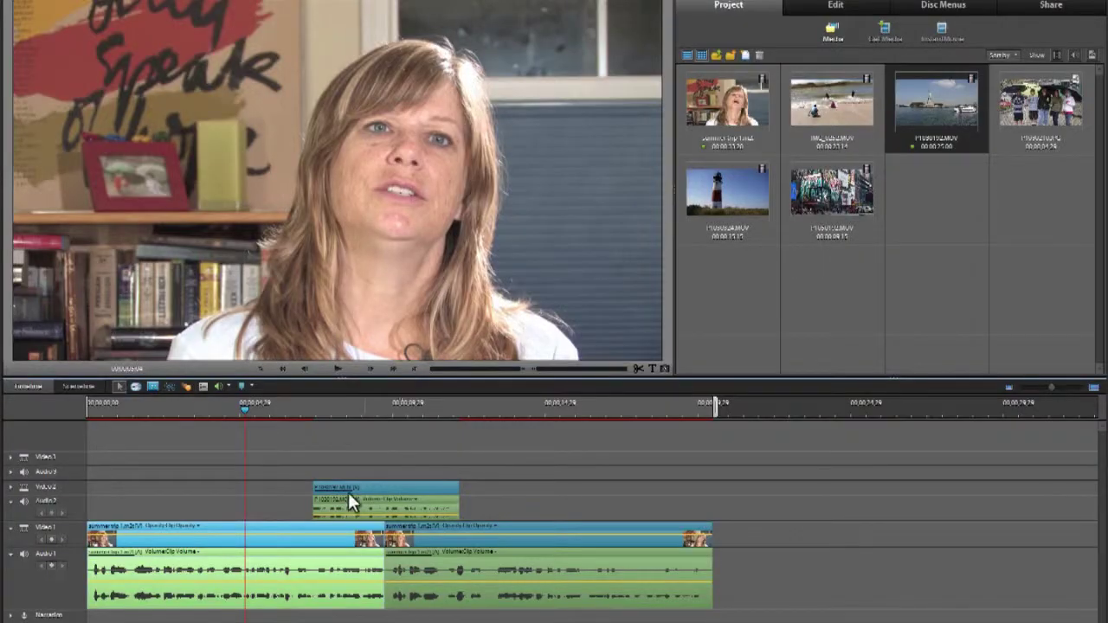
{"action": "left_click_drag", "start_coordinate": [347, 490], "coordinate": [279, 484]}
Play on to about 7.5 seconds and trim the end of the P1030192.MOV clip to the playhead.
{"action": "key", "text": "space"}
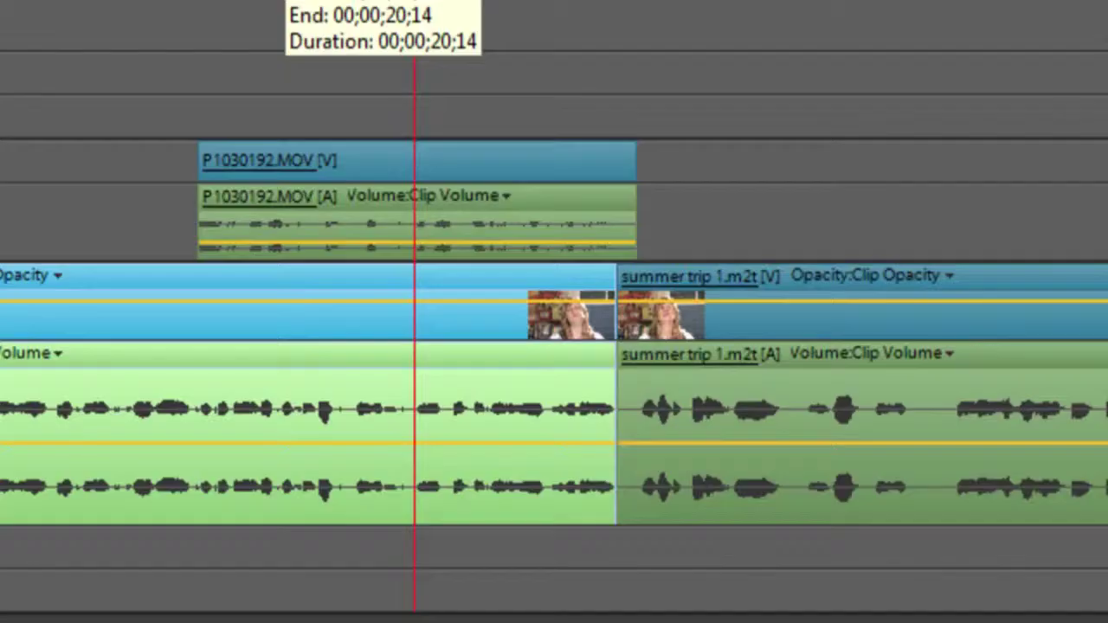
{"action": "left_click", "coordinate": [636, 175]}
{"action": "left_click_drag", "start_coordinate": [636, 176], "coordinate": [416, 176]}
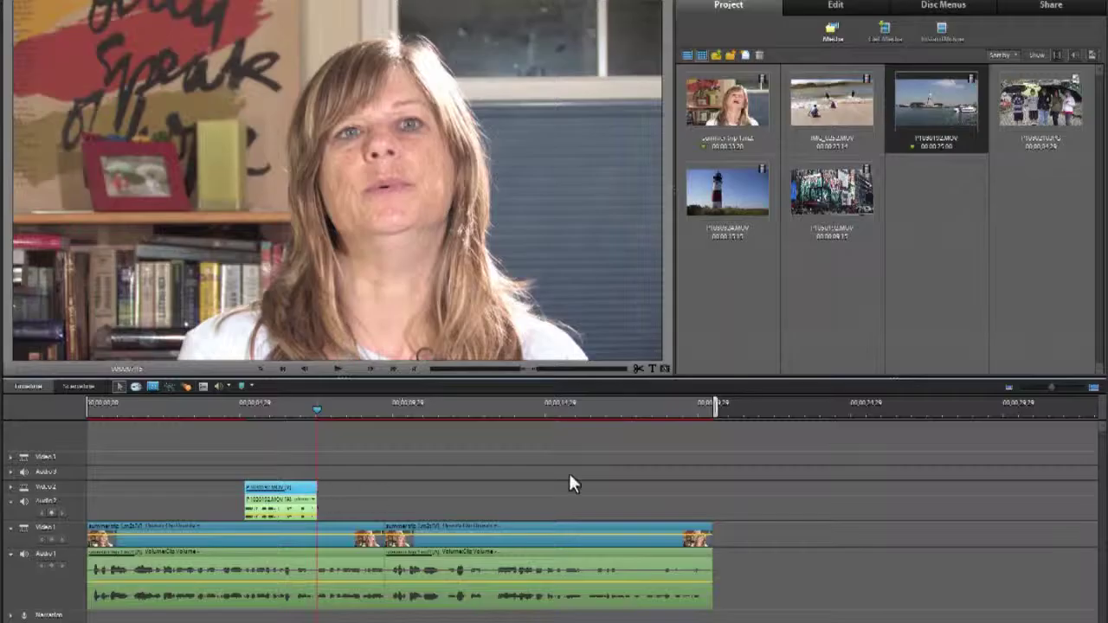
Preview the Times Square clip P1050192.MOV in an empty stretch of Video 2 and place it directly after the P1030192.MOV clip.
{"action": "left_click_drag", "start_coordinate": [843, 193], "coordinate": [876, 495]}
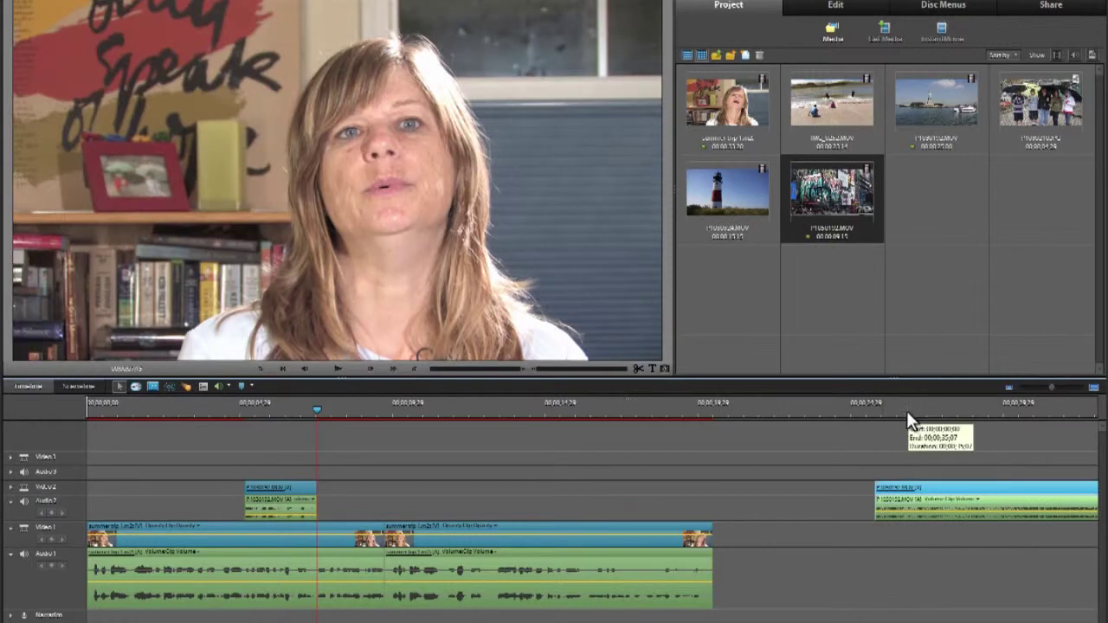
{"action": "left_click", "coordinate": [891, 405]}
{"action": "key", "text": "space"}
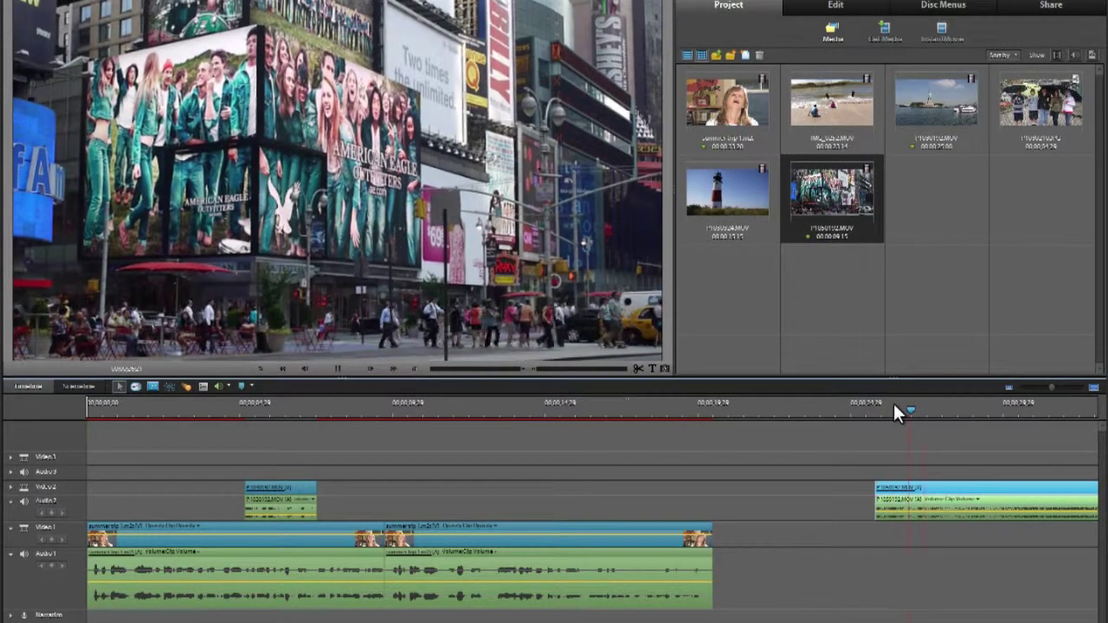
{"action": "key", "text": "space"}
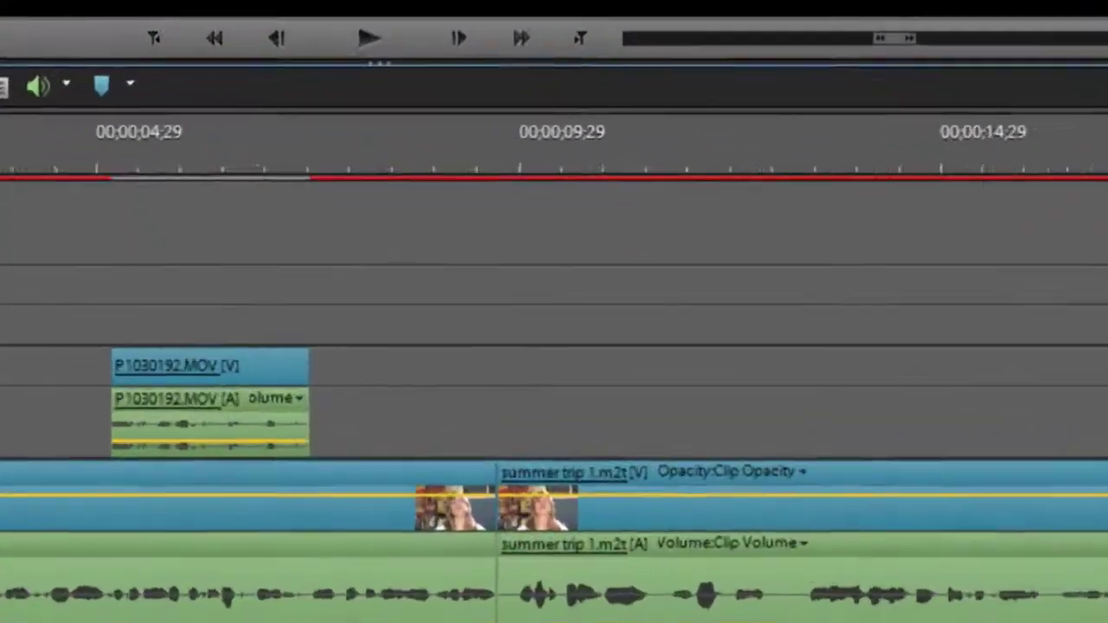
{"action": "left_click_drag", "start_coordinate": [1103, 367], "coordinate": [489, 385]}
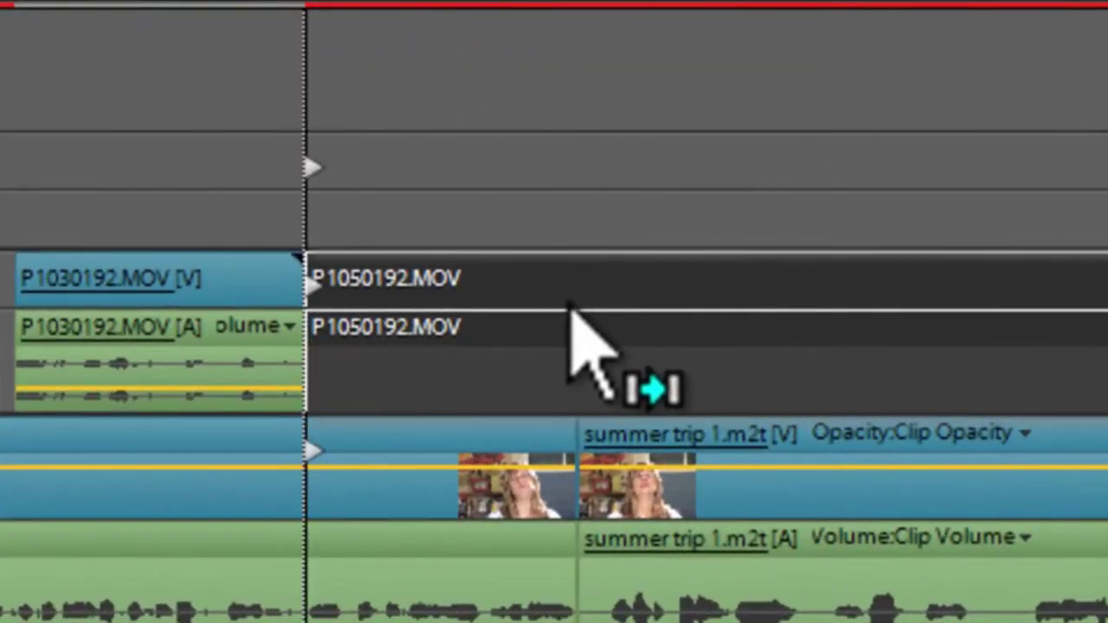
{"action": "left_click_drag", "start_coordinate": [569, 308], "coordinate": [569, 313]}
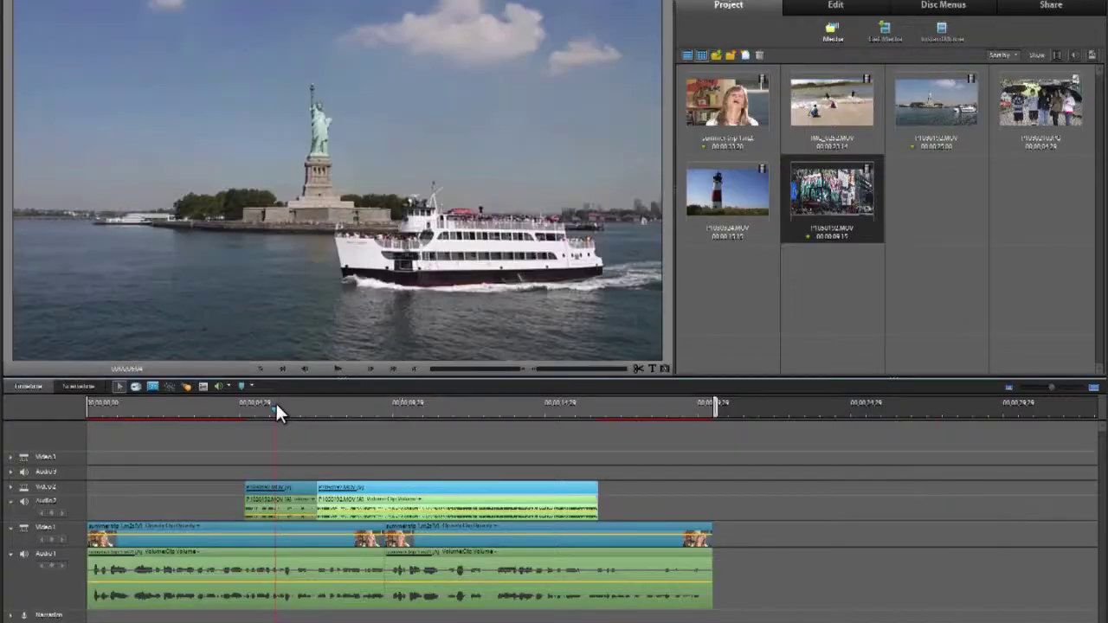
Play across the join between the two cutaways and lower the P1050192.MOV clip's volume.
{"action": "key", "text": "space"}
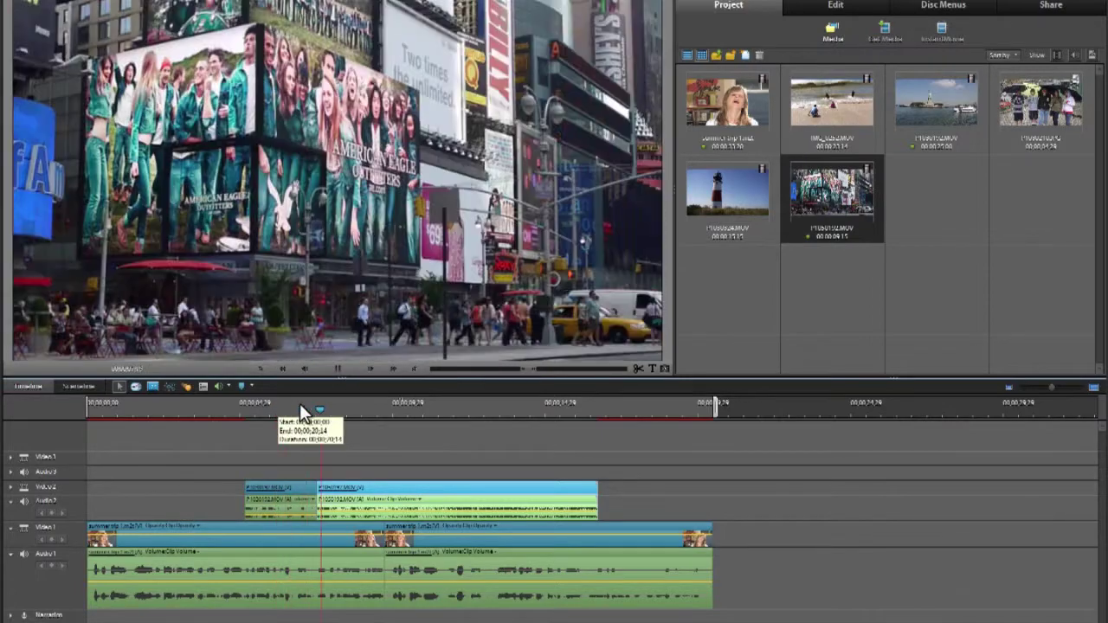
{"action": "key", "text": "space"}
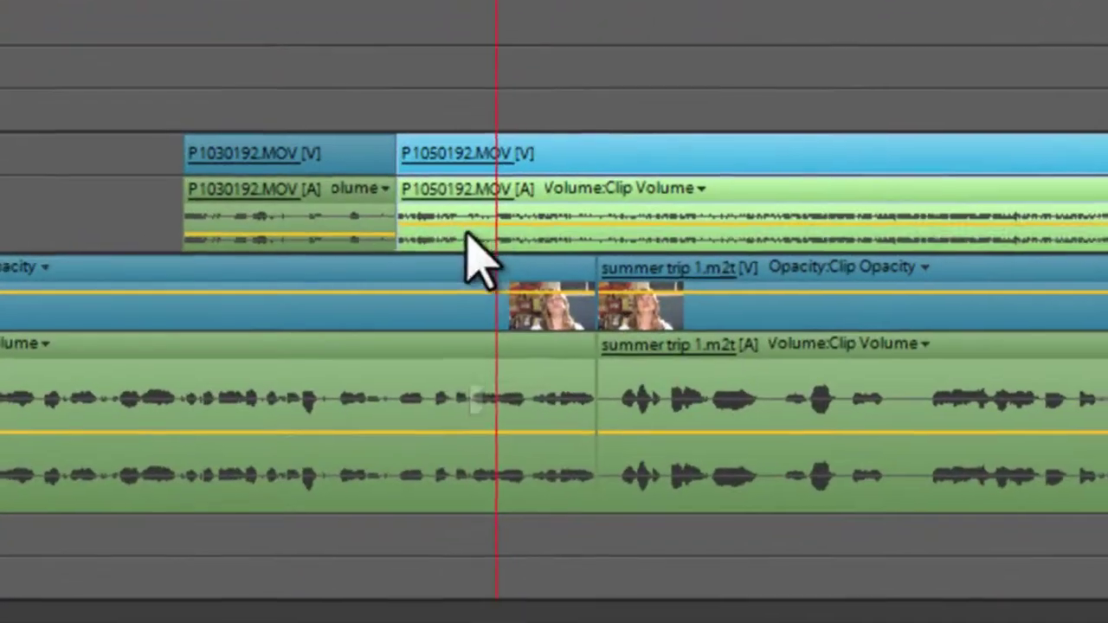
{"action": "left_click_drag", "start_coordinate": [340, 516], "coordinate": [336, 516]}
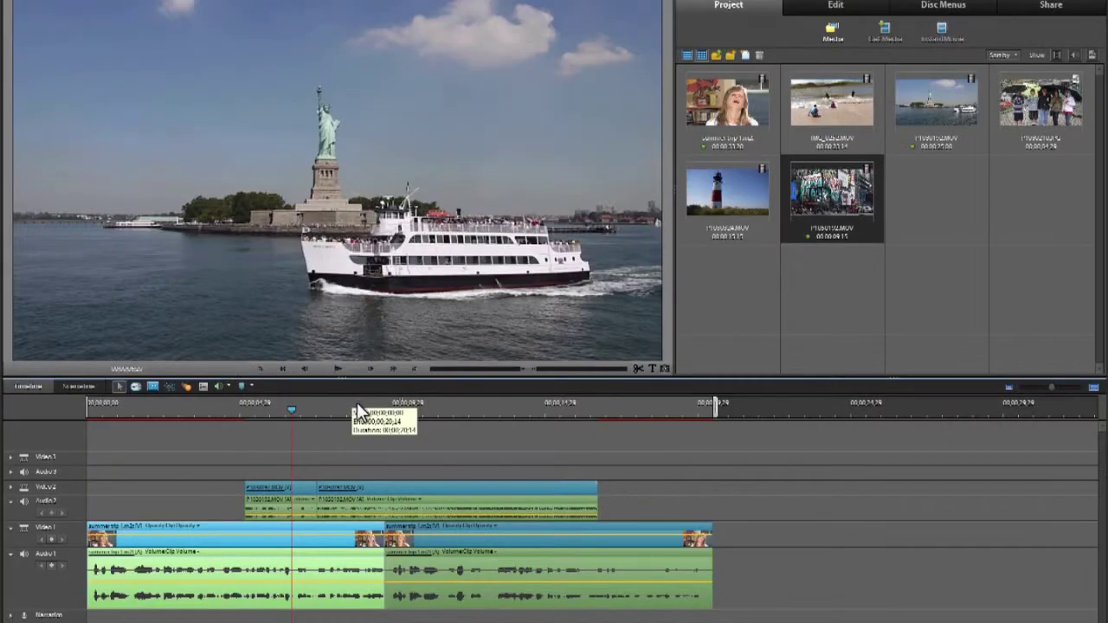
Play until just past the cut between the interview clips and trim the end of the P1050192.MOV clip to the playhead.
{"action": "key", "text": "space"}
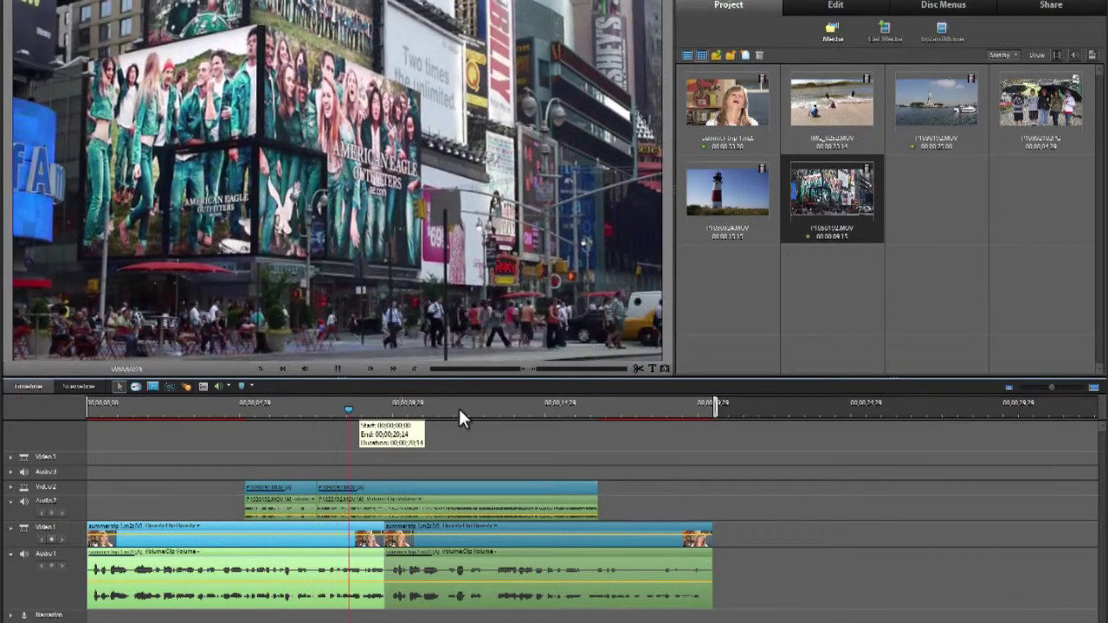
{"action": "key", "text": "space"}
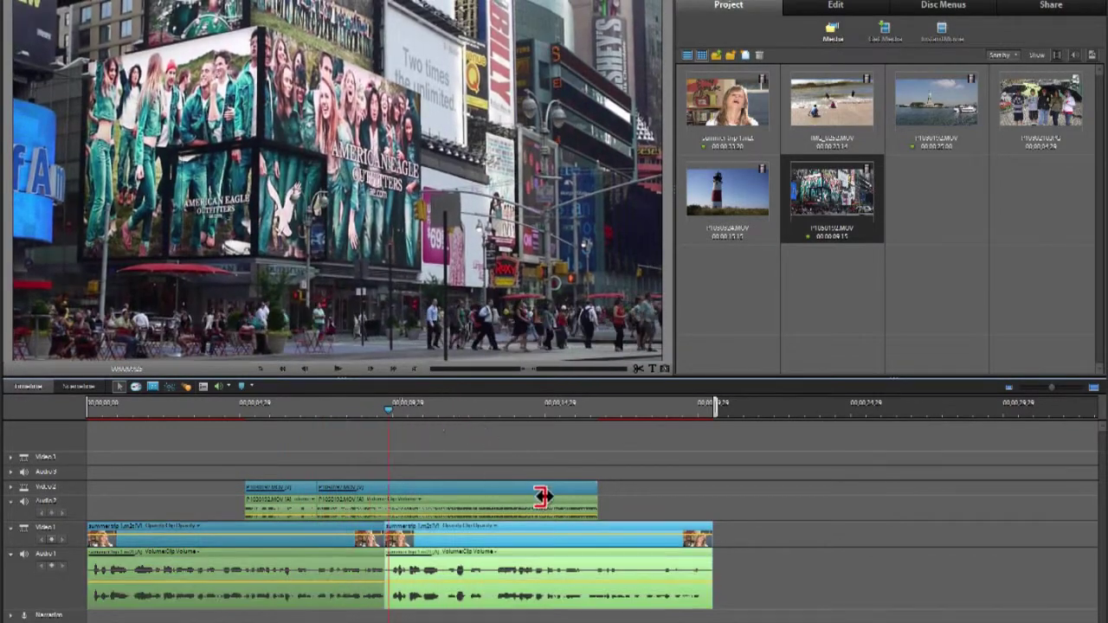
{"action": "left_click_drag", "start_coordinate": [596, 491], "coordinate": [391, 501]}
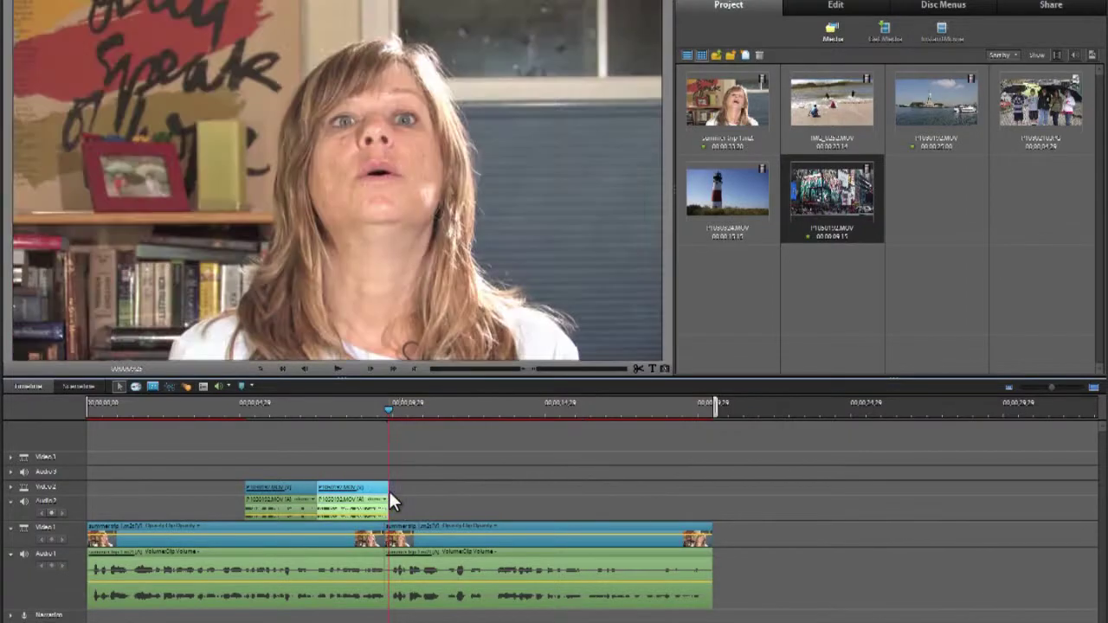
Play the sequence through both cutaways and back to the interview to check the cutaway timing and the sound.
{"action": "left_click", "coordinate": [368, 415]}
{"action": "key", "text": "space"}
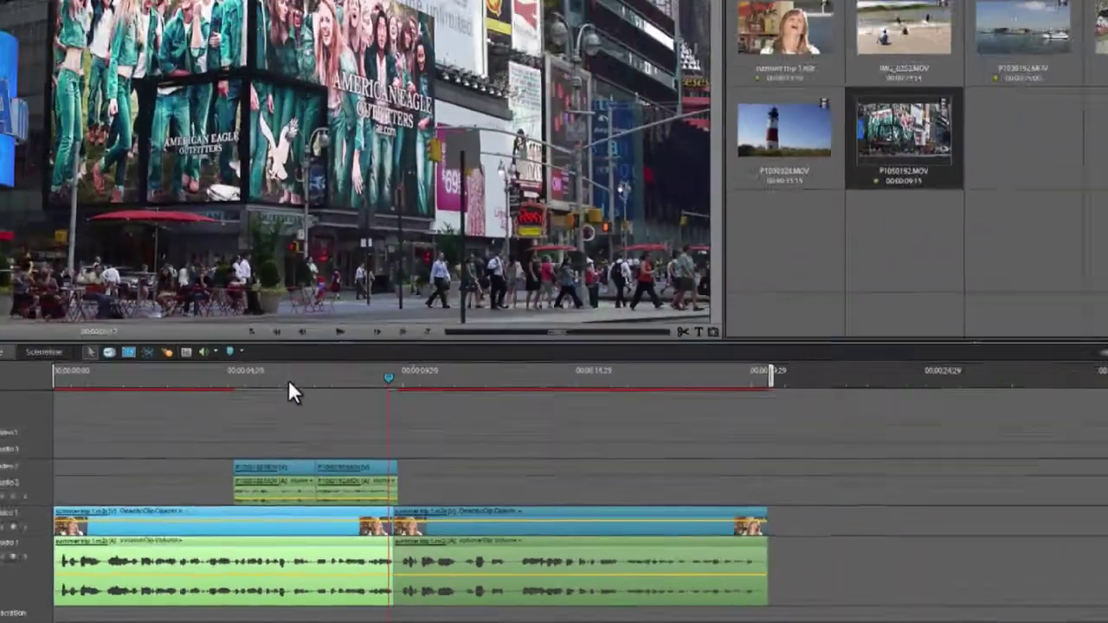
{"action": "left_click", "coordinate": [281, 408]}
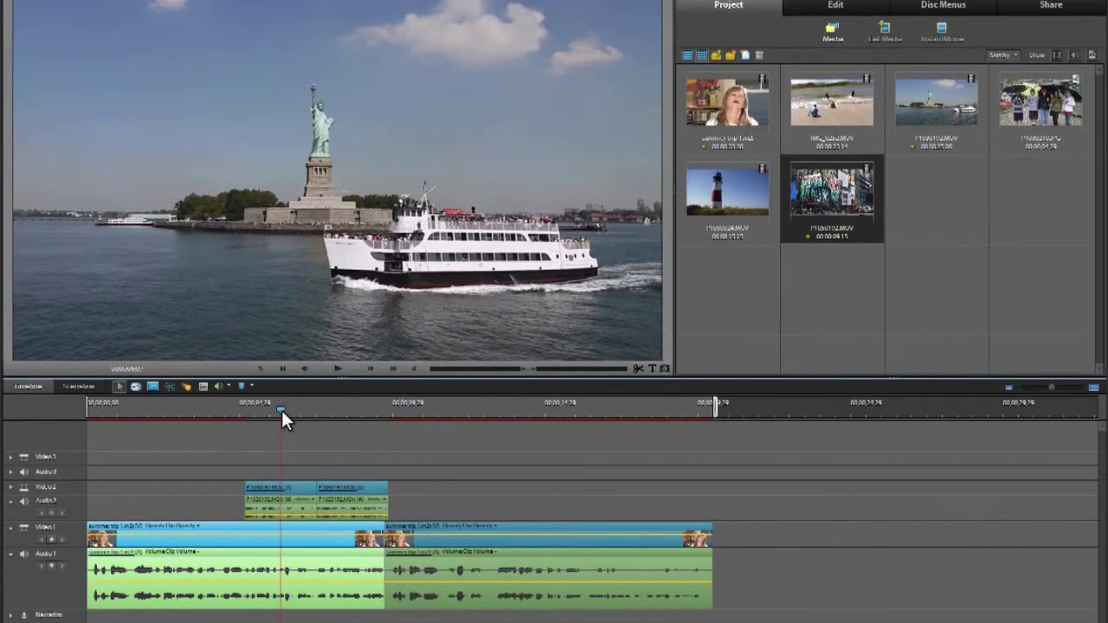
{"action": "key", "text": "space"}
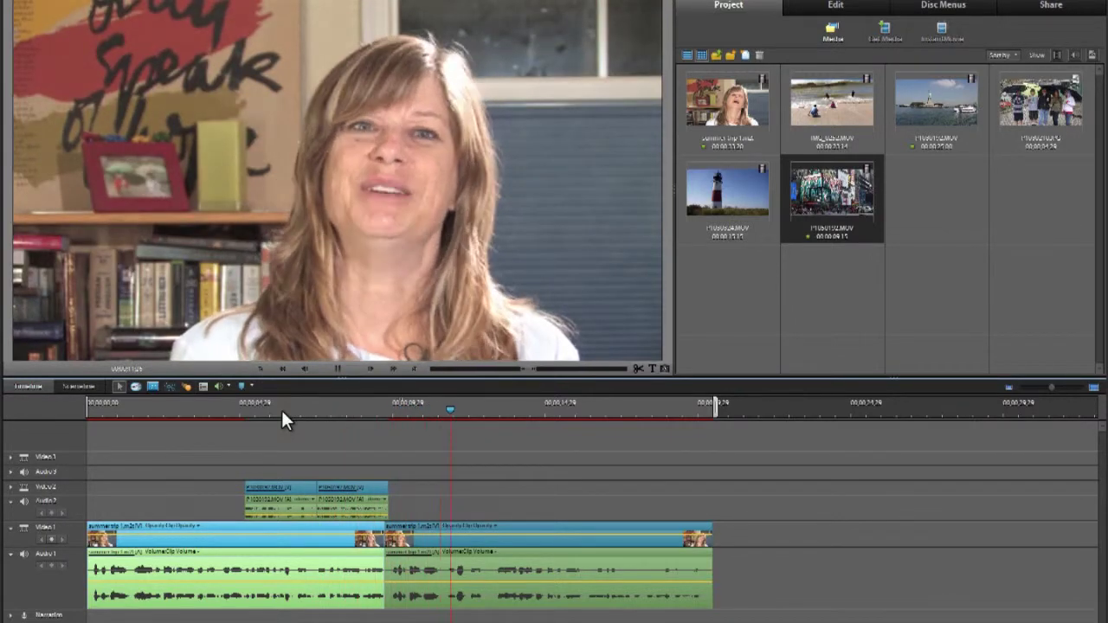
{"action": "key", "text": "space"}
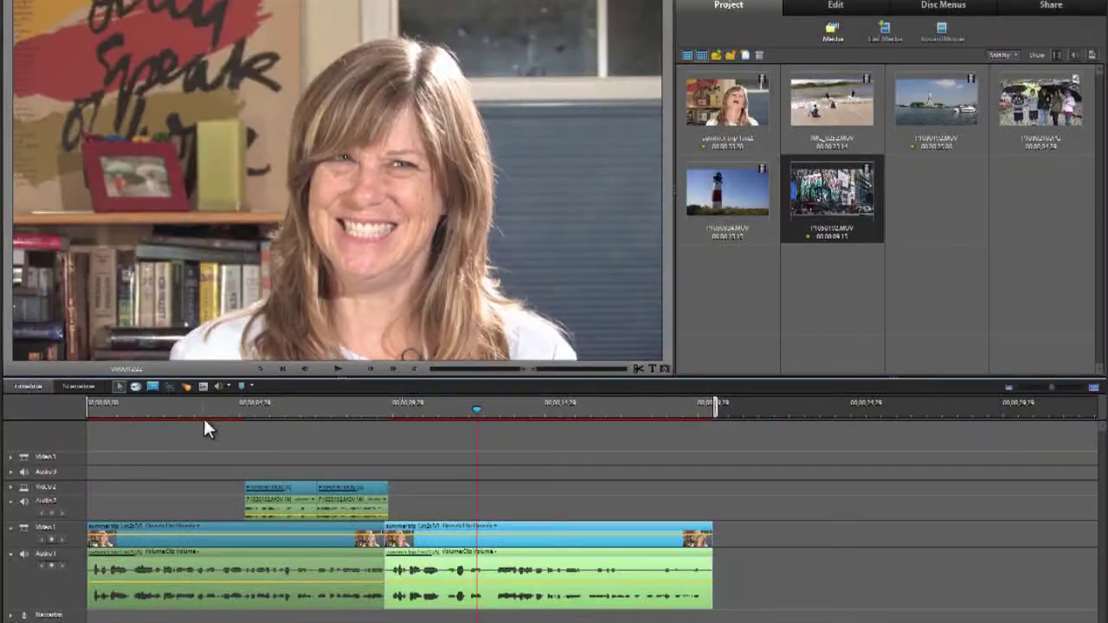
{"action": "left_click", "coordinate": [206, 413]}
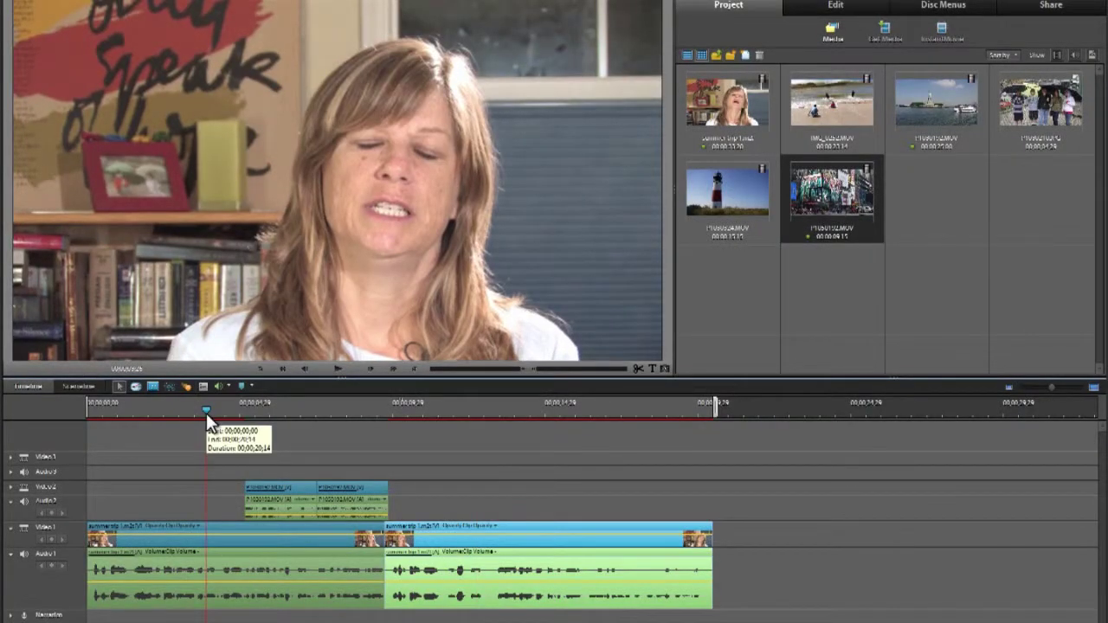
{"action": "key", "text": "space"}
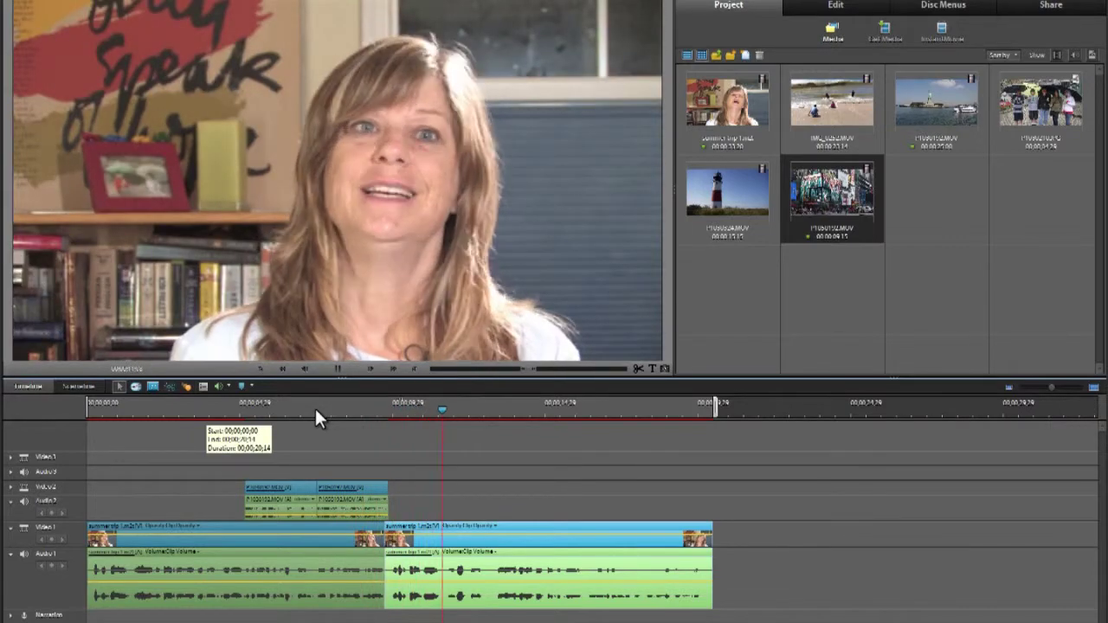
{"action": "key", "text": "space"}
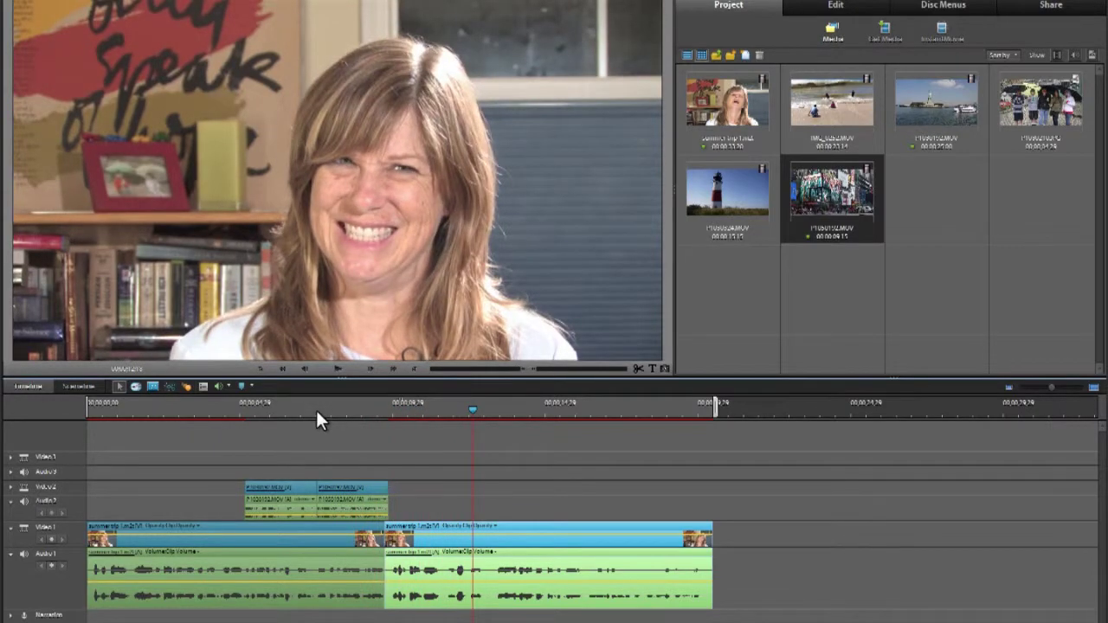